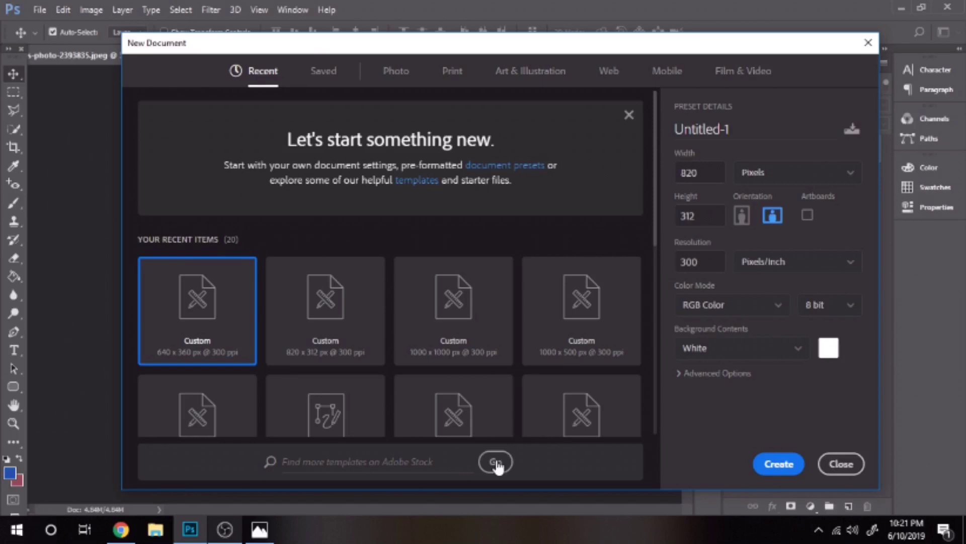
Step: Create the blank 820 × 312 px document at 300 ppi
left_click(779, 464)
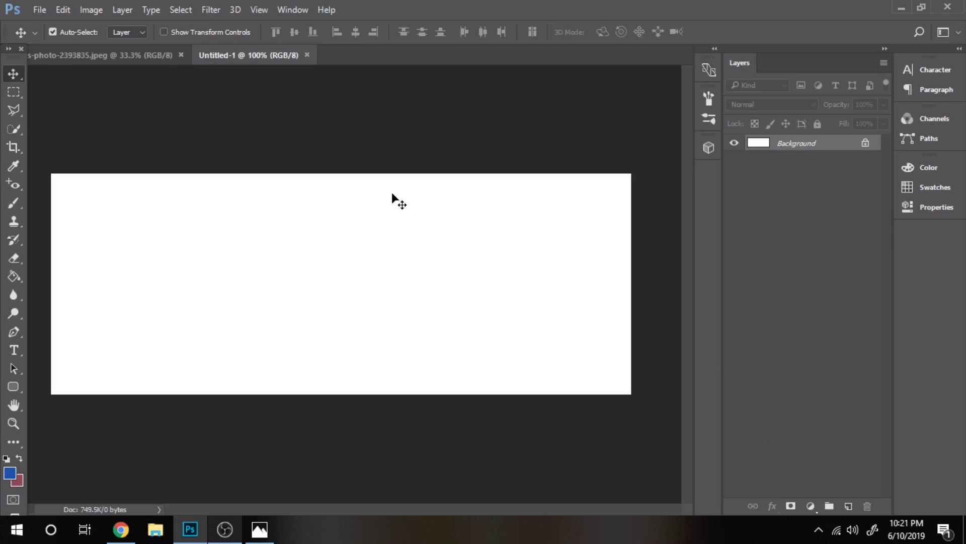
Step: Draw a large black circle with the Ellipse Tool and move it to the upper-right edge
left_click_drag(84, 56, 102, 100)
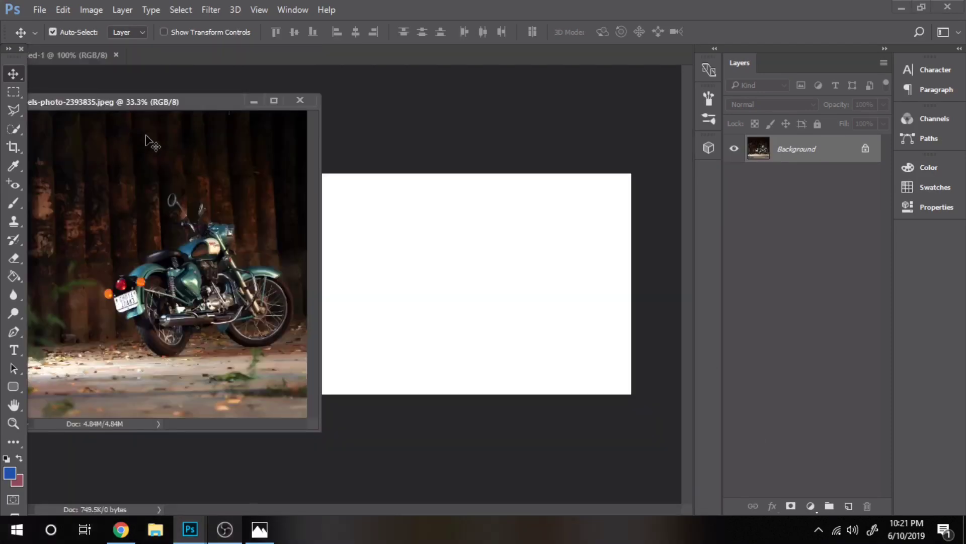
left_click(14, 387)
right_click(14, 389)
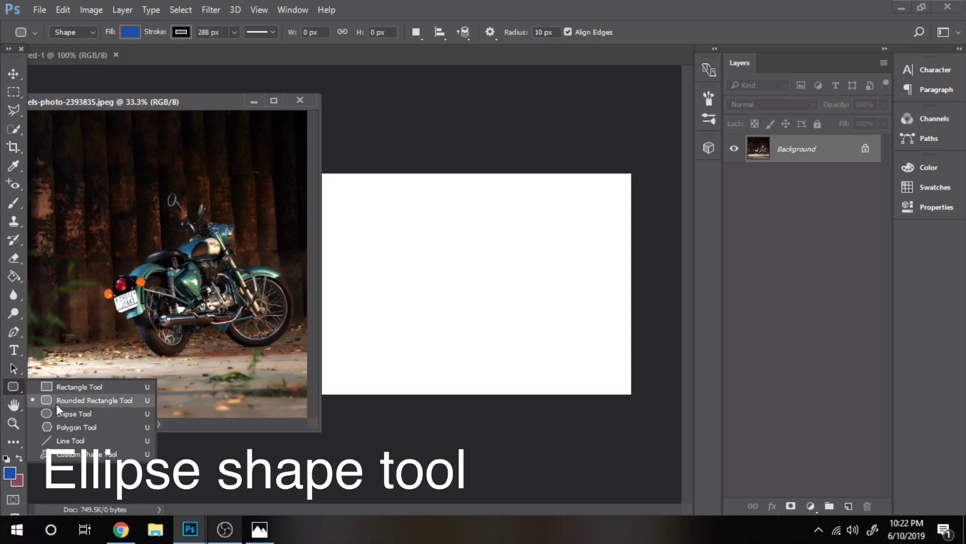
left_click(73, 414)
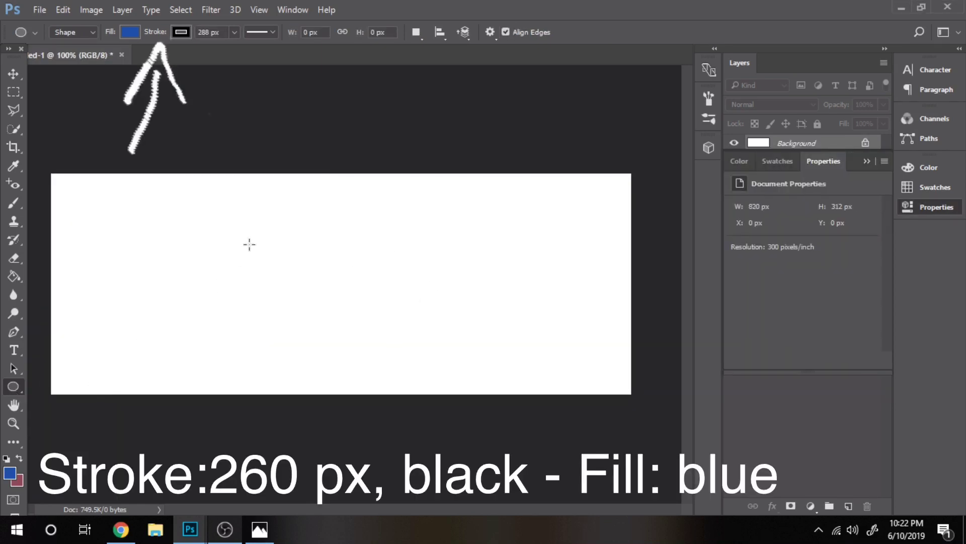
mouse_move(249, 244)
left_mouse_down()
mouse_move(338, 370)
mouse_move(480, 467)
left_mouse_up()
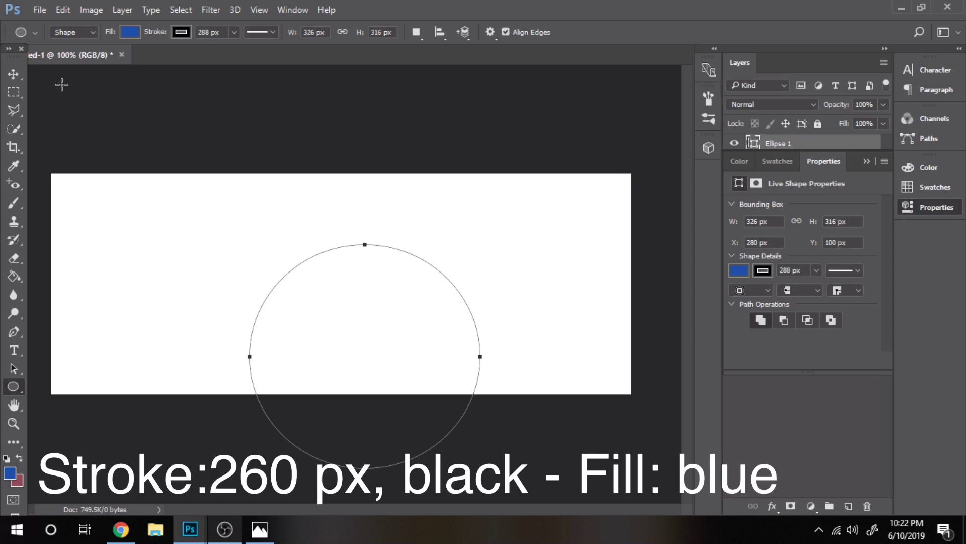
left_click(14, 73)
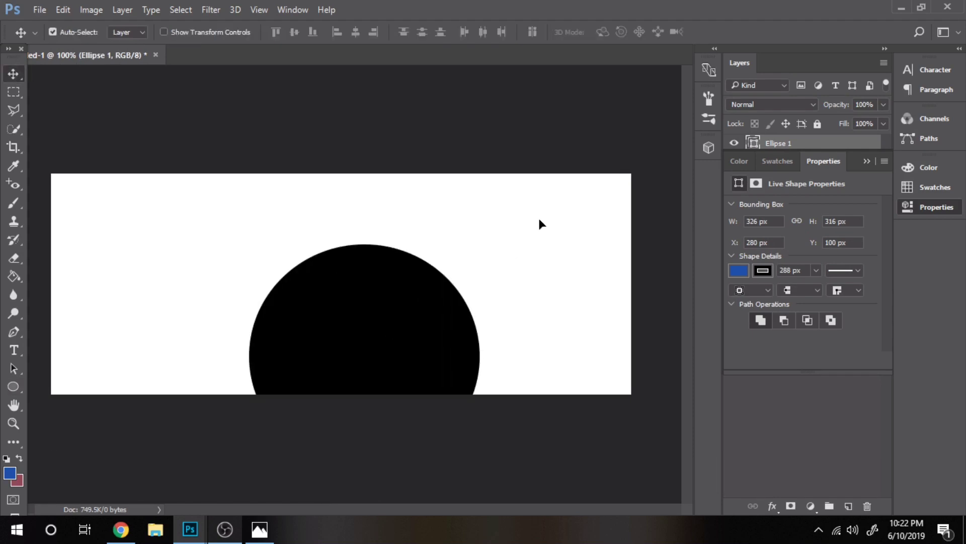
mouse_move(538, 218)
left_mouse_down()
mouse_move(560, 197)
mouse_move(582, 195)
left_mouse_up()
Step: Duplicate the circle layer with Ctrl+J and rasterize the copy
key("ctrl+j")
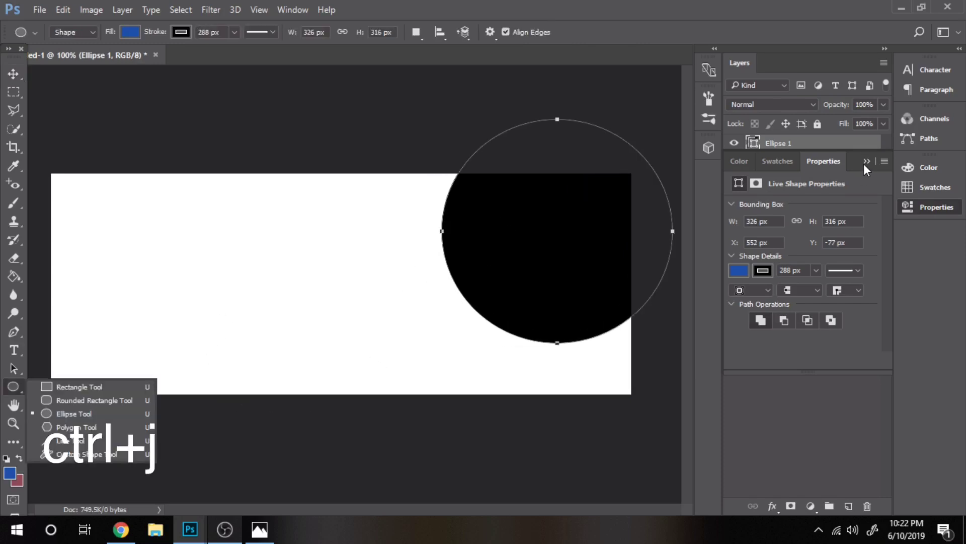
left_click(866, 162)
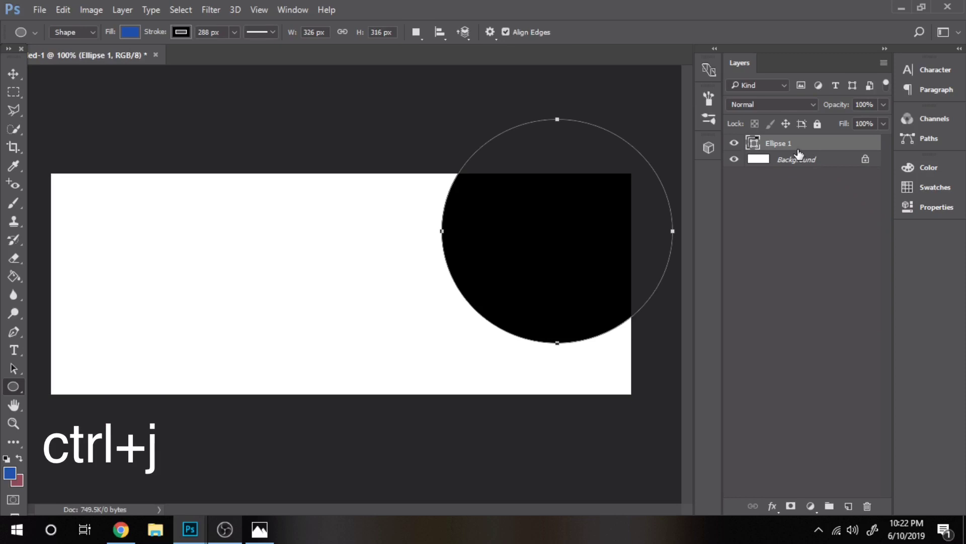
key("ctrl+j")
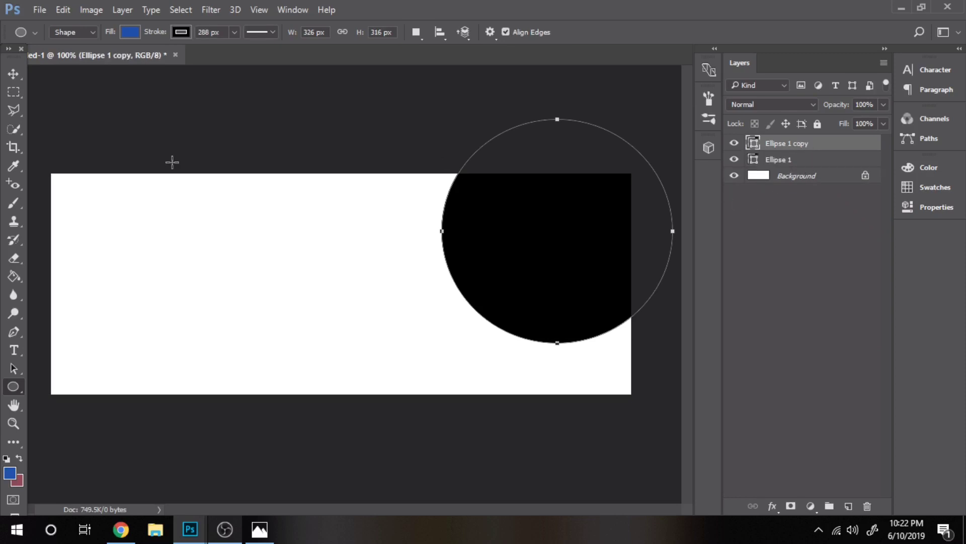
left_click(14, 258)
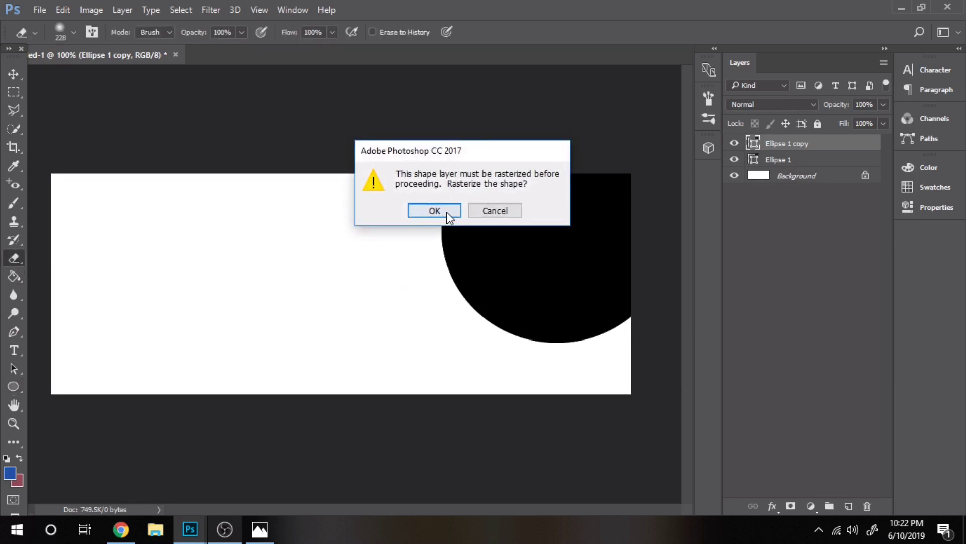
left_click(433, 206)
Step: Shift the blue copy down and left so it overlaps the black circle
left_click(14, 76)
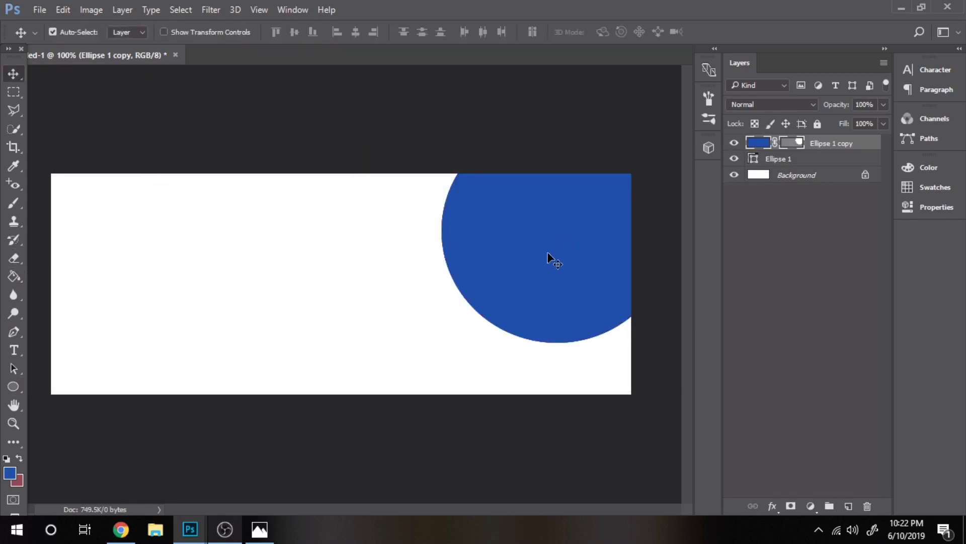
left_click_drag(510, 346, 518, 325)
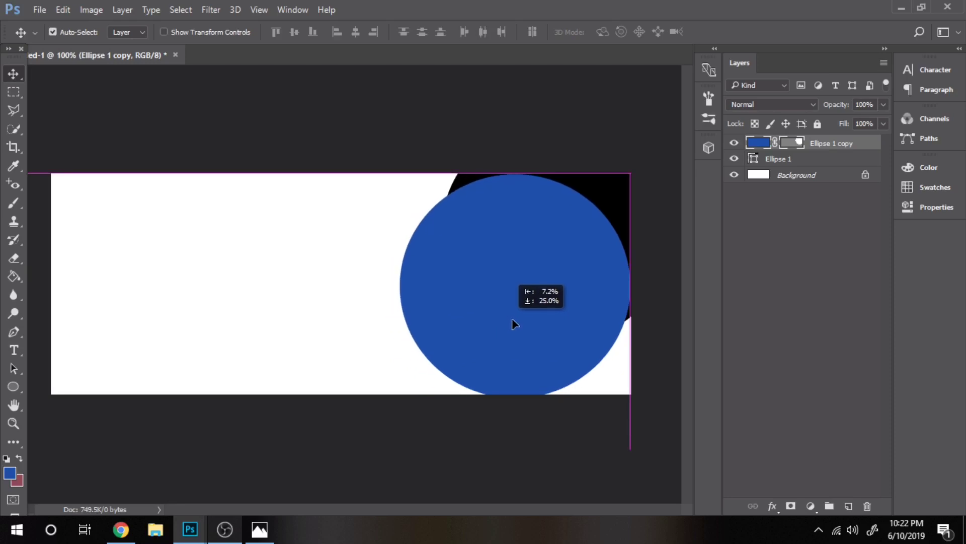
left_click_drag(515, 318, 531, 328)
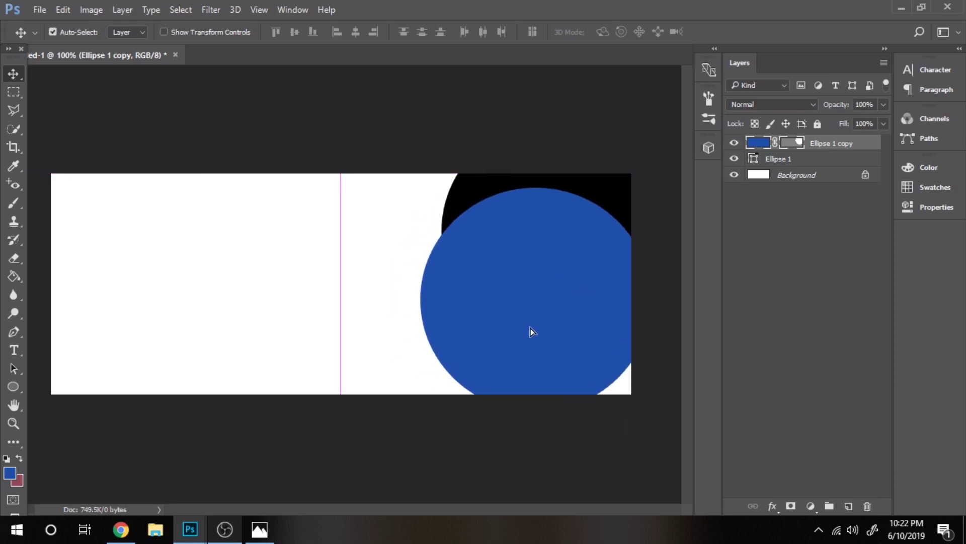
Step: Draw an elliptical selection over the blue circle's upper part
left_click(17, 89)
right_click(13, 92)
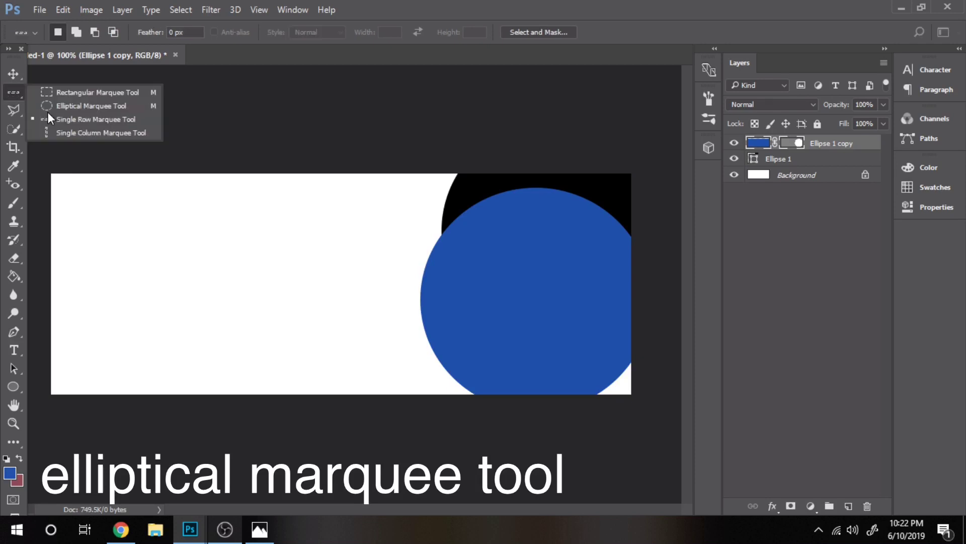
left_click(83, 102)
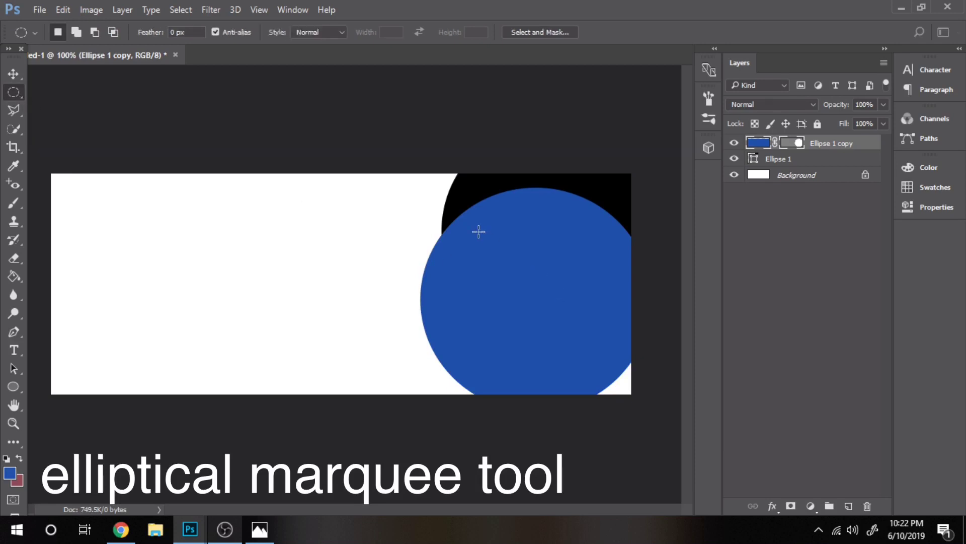
left_click_drag(423, 162, 657, 379)
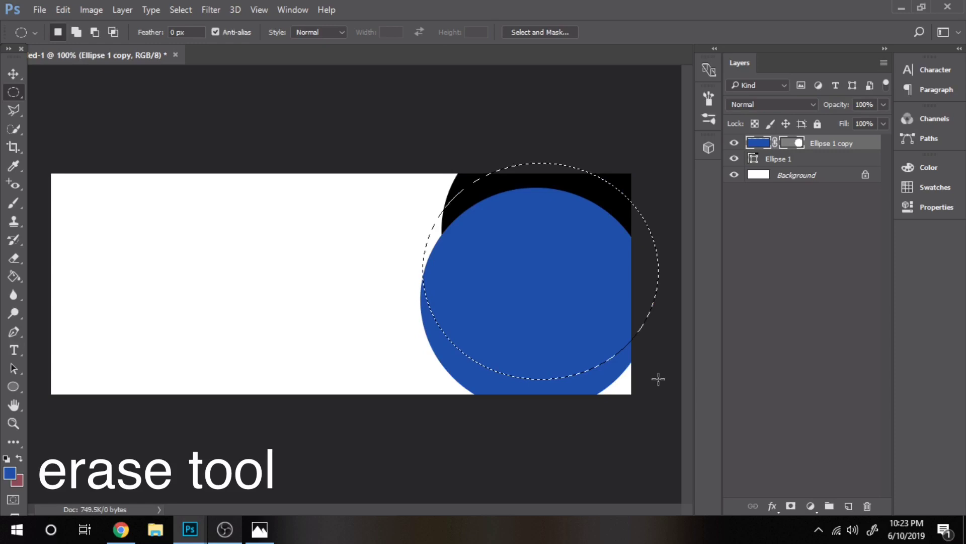
Step: Erase the blue circle inside the selection, then deselect
left_click(14, 258)
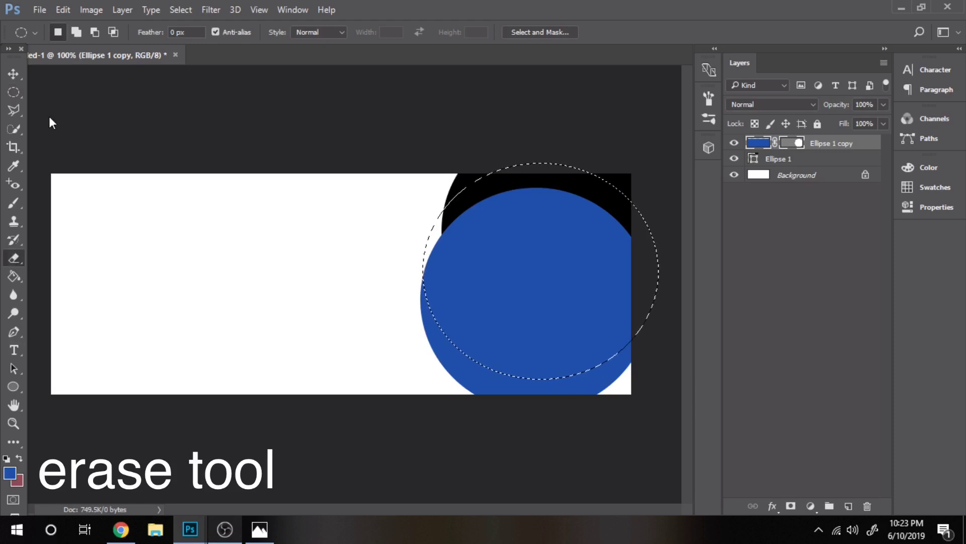
left_click_drag(528, 241, 604, 355)
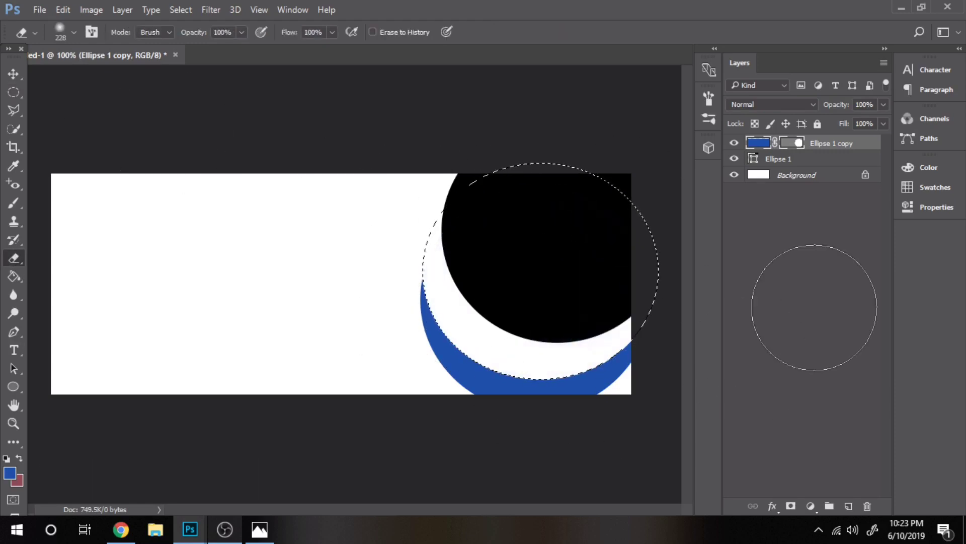
left_click(14, 92)
right_click(476, 202)
left_click(514, 209)
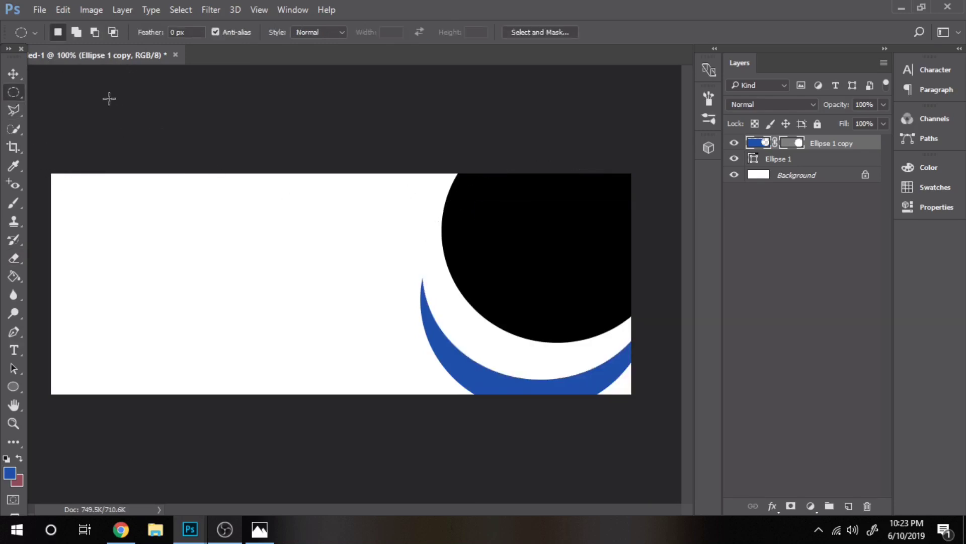
Step: Move the blue crescent up and rotate it slightly counter-clockwise
left_click(15, 75)
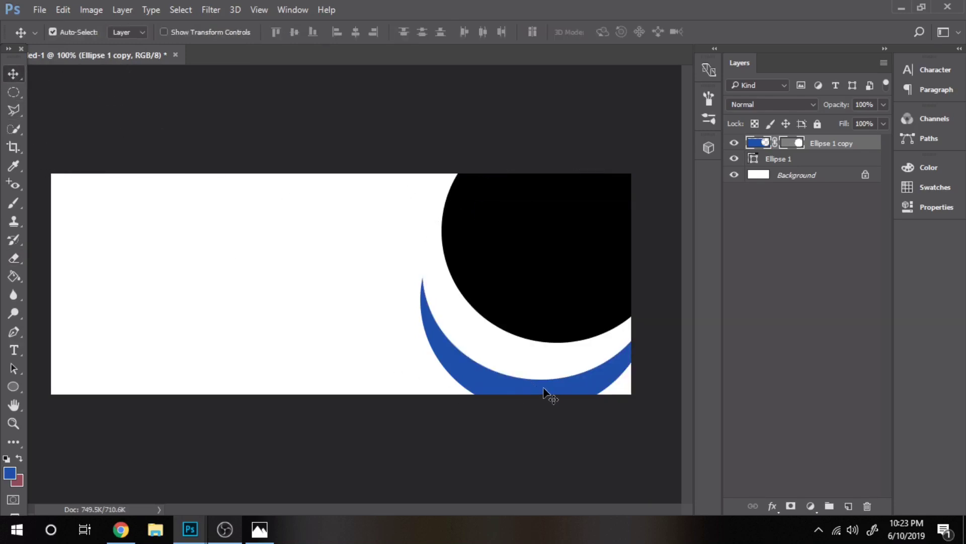
left_click_drag(562, 381, 552, 354)
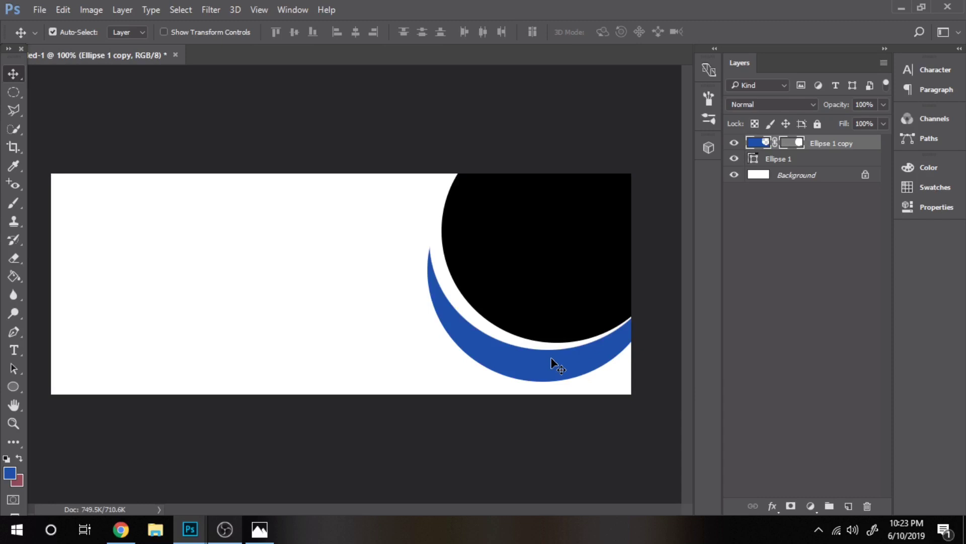
key("ctrl+t")
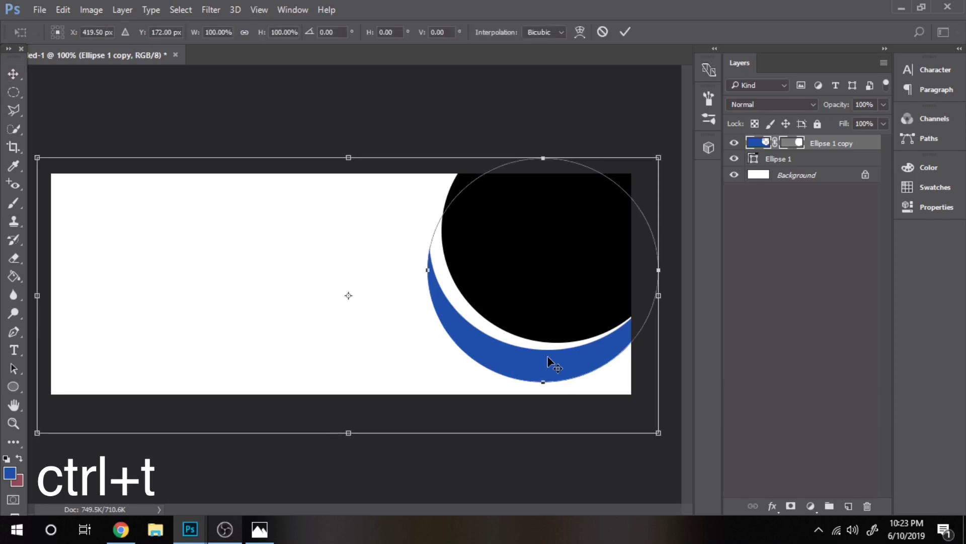
right_click(493, 336)
left_click(529, 126)
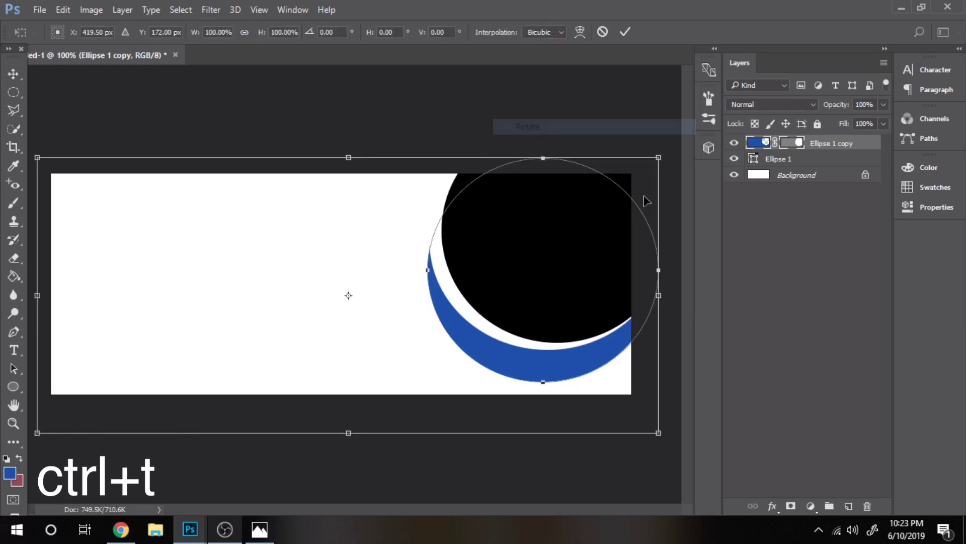
mouse_move(639, 146)
left_mouse_down()
mouse_move(627, 128)
mouse_move(642, 149)
left_mouse_up()
key("Return")
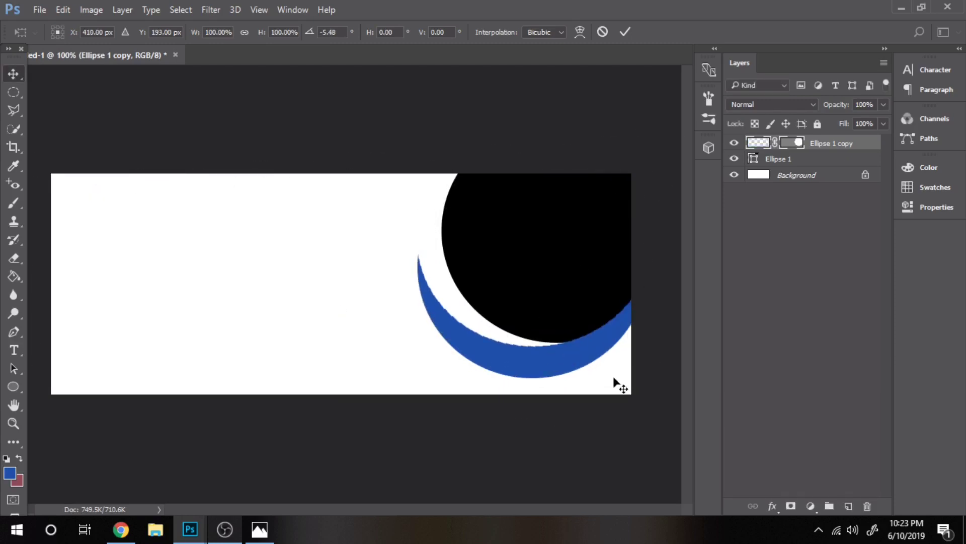
Step: Refine the crescent's tilt to about -7.6° and shift it to hug the black circle
left_click_drag(577, 348, 589, 349)
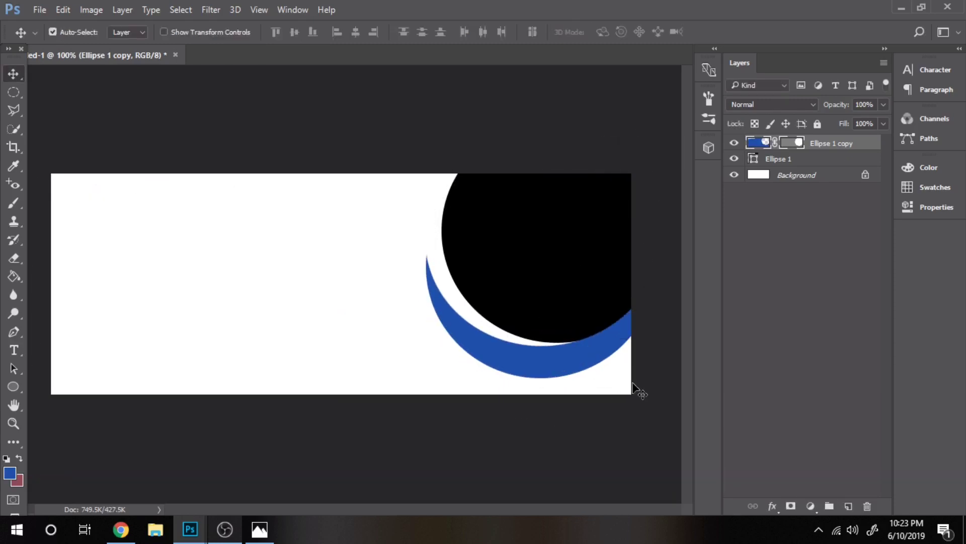
key("ctrl+t")
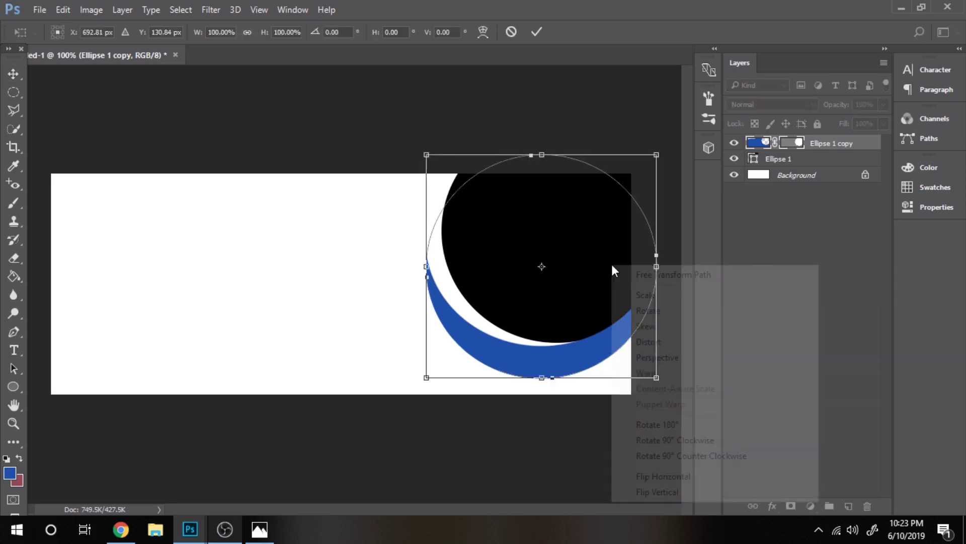
left_click_drag(653, 154, 639, 146)
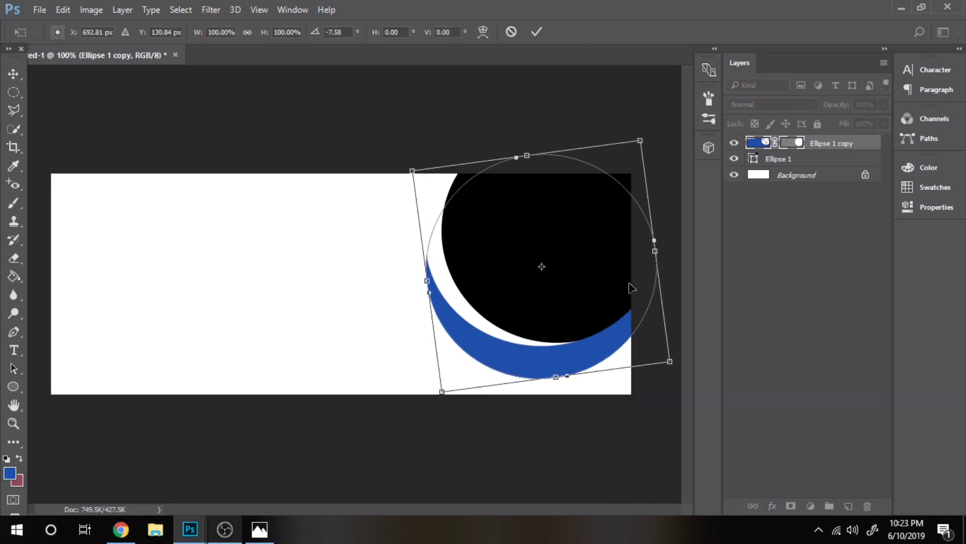
left_click_drag(618, 335, 606, 364)
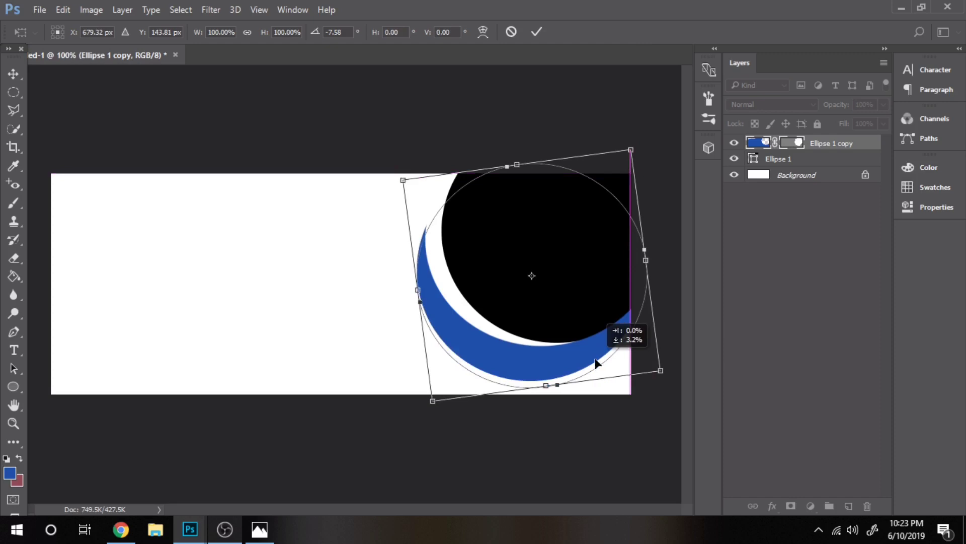
key("Return")
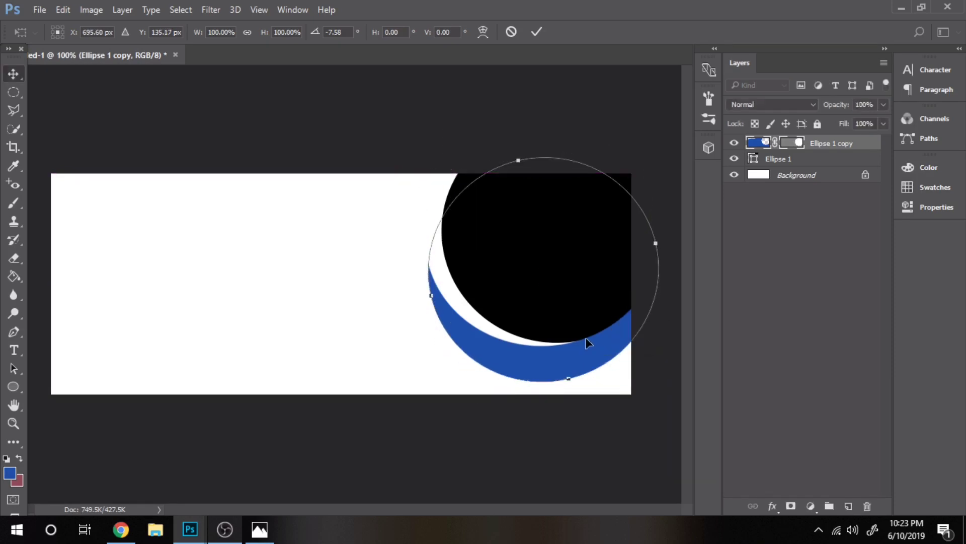
Step: Add a new empty layer above the crescent
key("v")
key("m")
key("ctrl+shift+n")
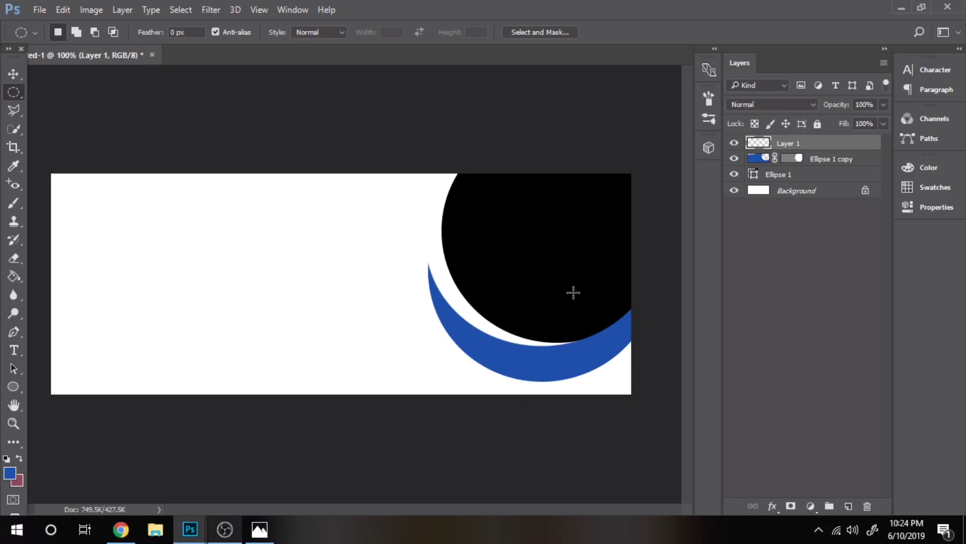
Step: Draw a small circular selection at the big circle's upper-left edge
left_click_drag(413, 197, 463, 251)
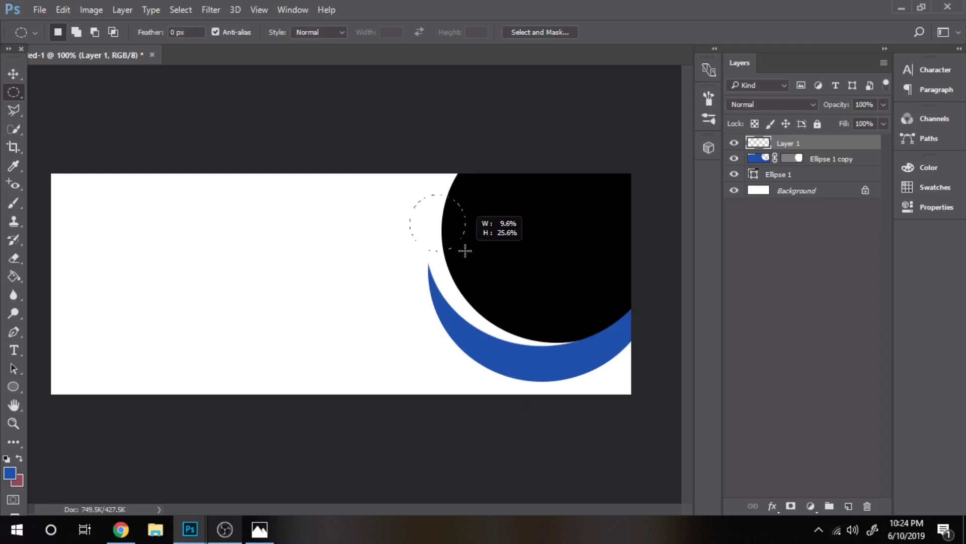
key("Escape")
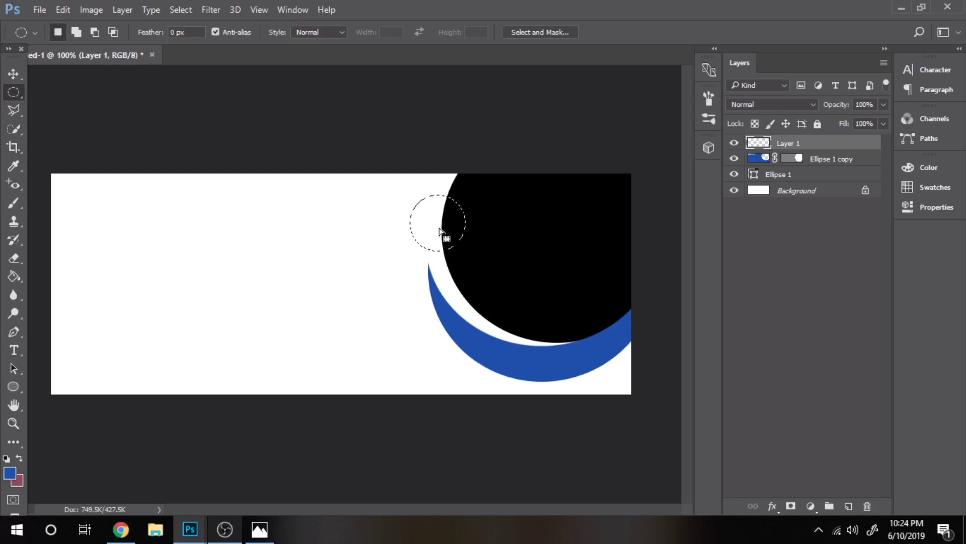
left_click_drag(441, 230, 446, 223)
Step: Fill the small selection with black using the Paint Bucket, then deselect
left_click(11, 474)
left_click(215, 295)
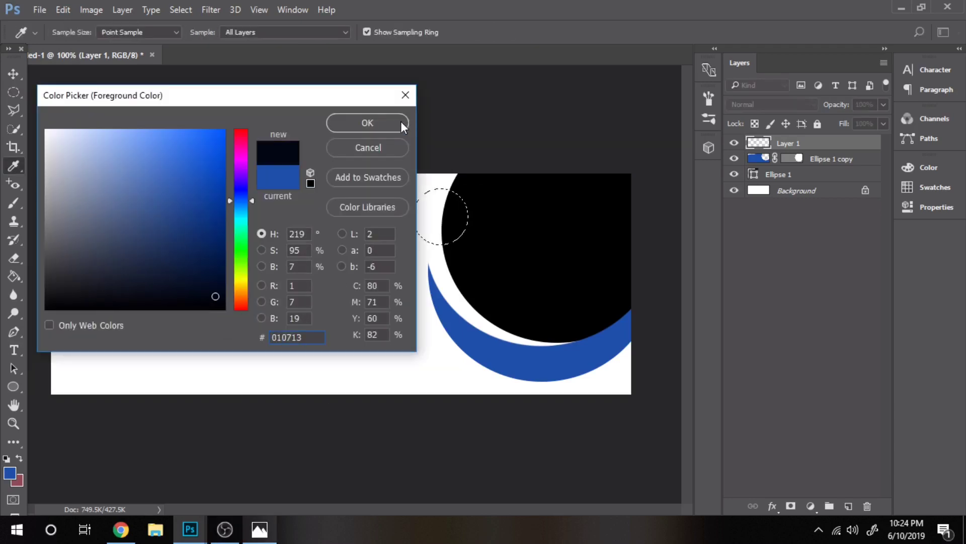
left_click(360, 126)
key("g")
left_click(442, 219)
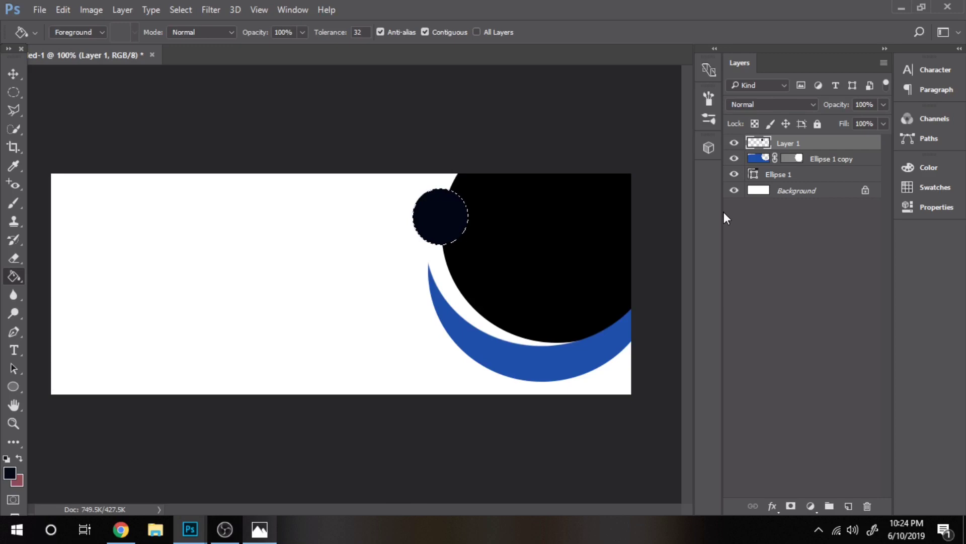
left_click(11, 474)
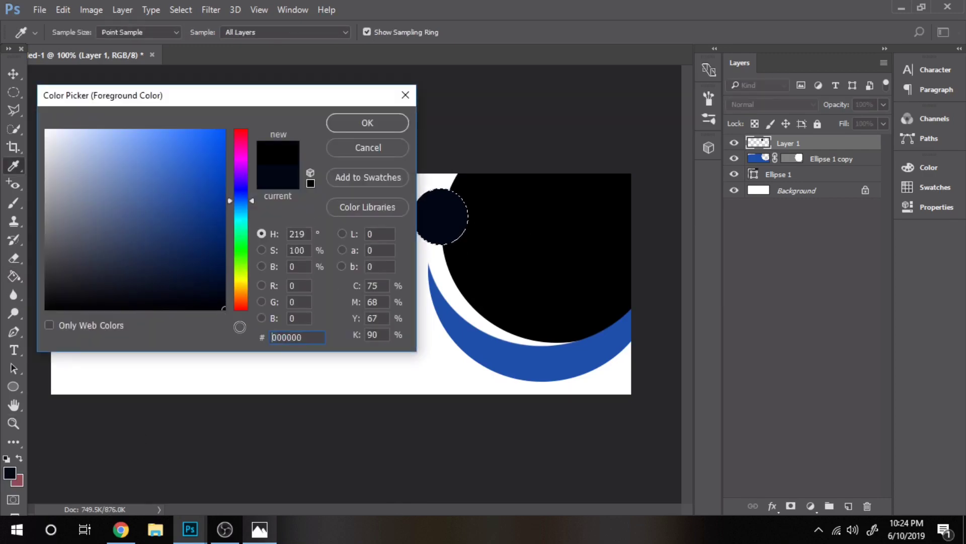
left_click(367, 123)
left_click(13, 92)
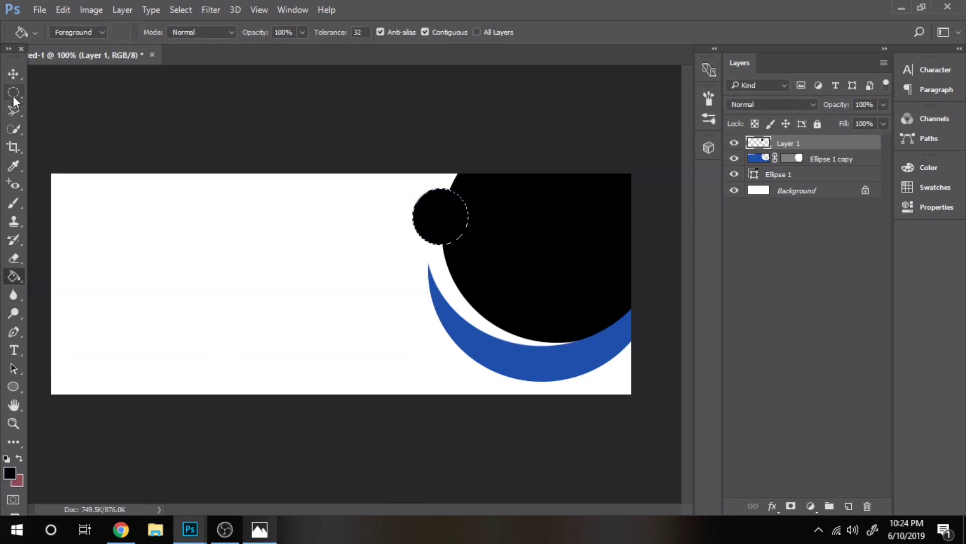
left_click(460, 210)
Step: Give Layer 1 a 6 px white (#ffffff) stroke through Blending Options
right_click(789, 144)
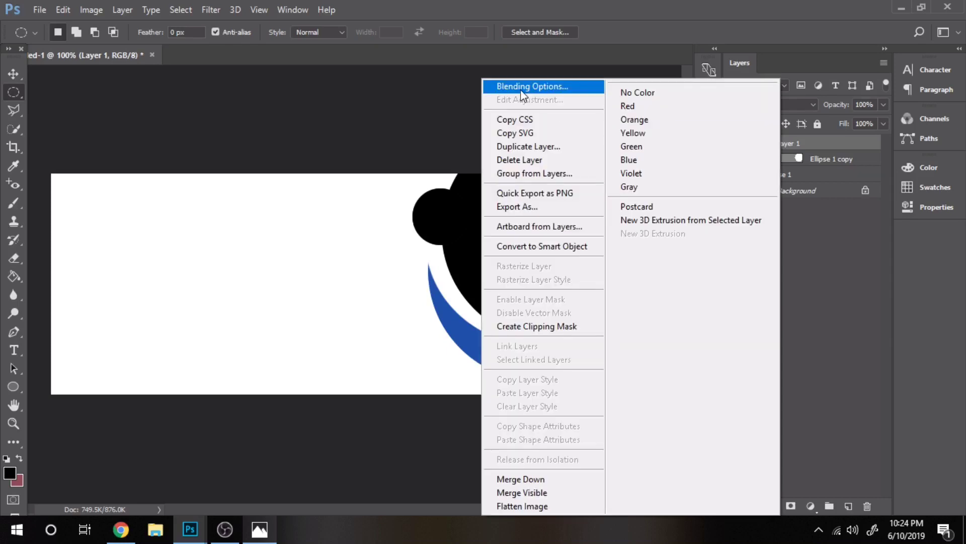
key("Escape")
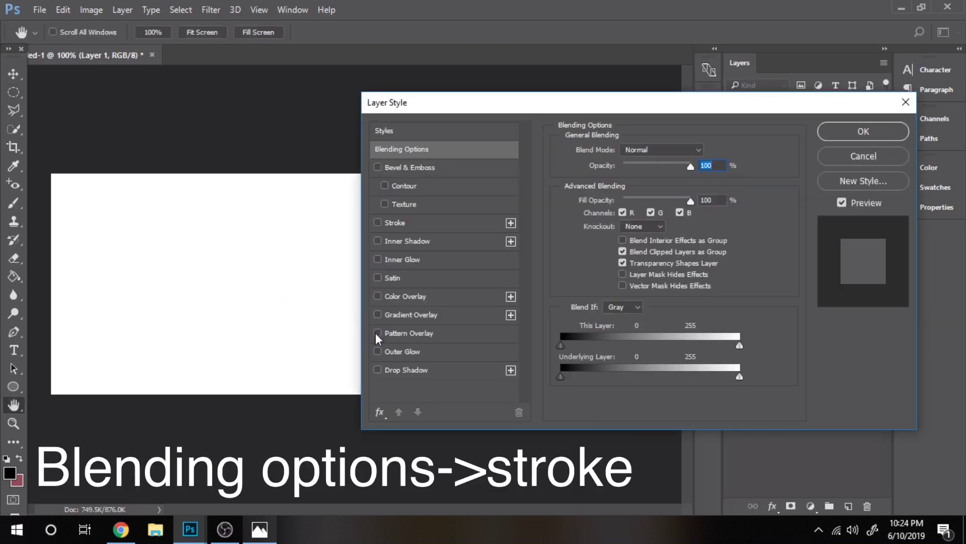
left_click(395, 223)
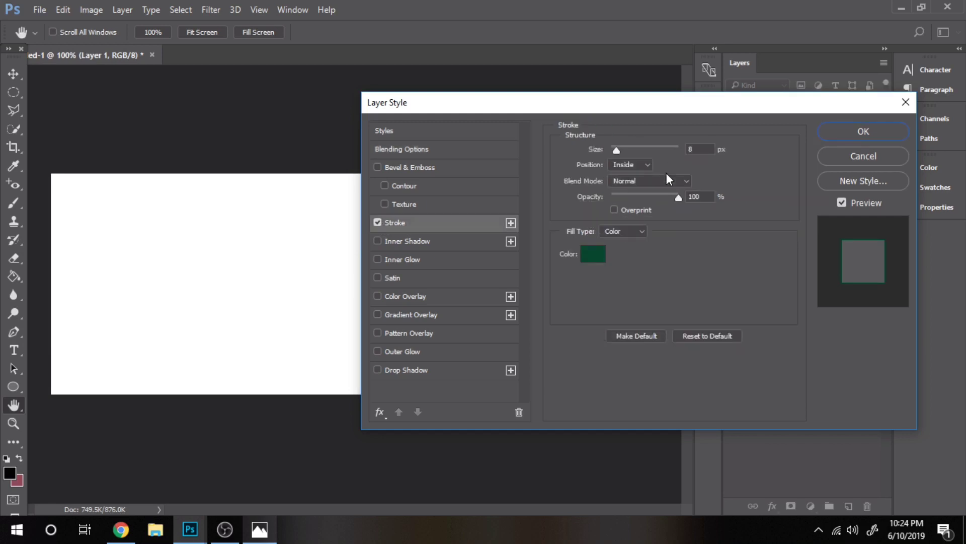
left_click(593, 254)
type("ffffff")
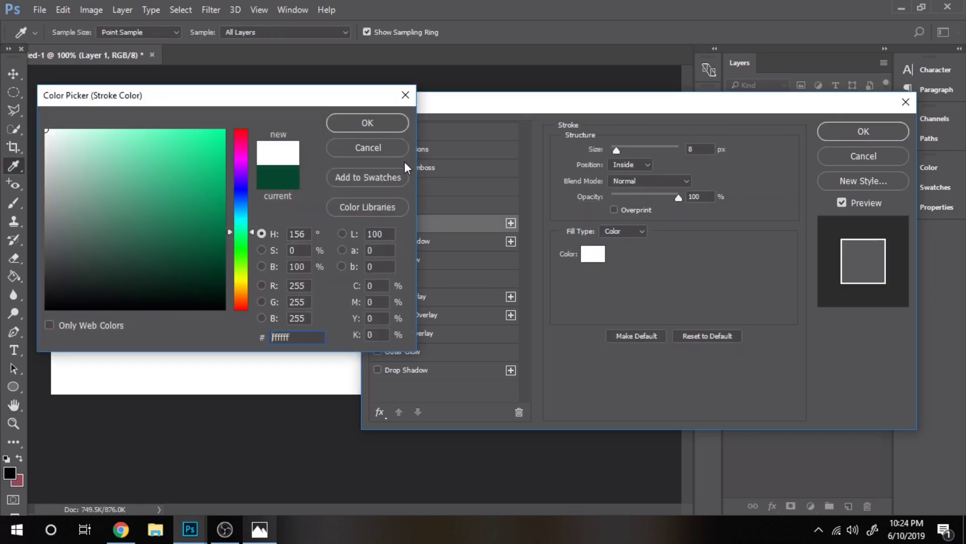
left_click(367, 123)
left_click_drag(490, 106, 350, 319)
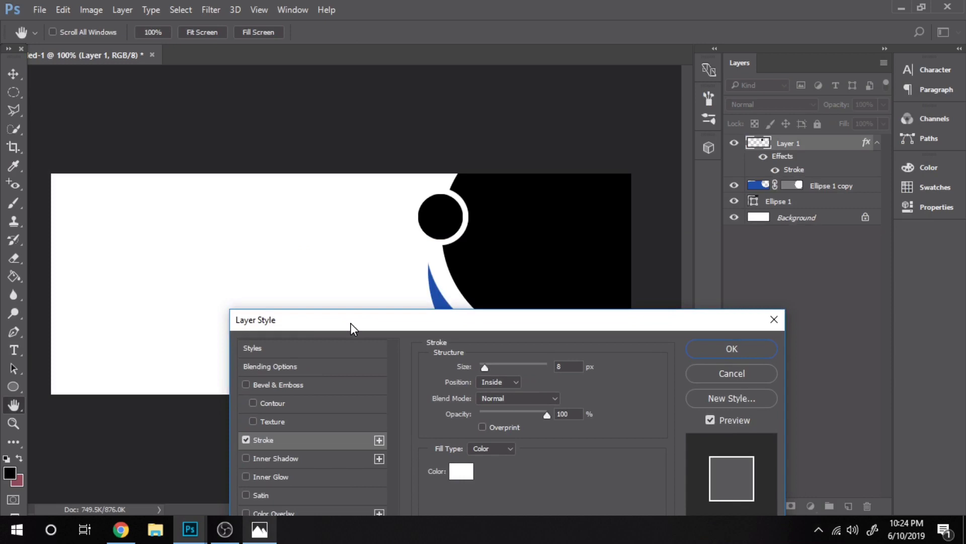
type("6")
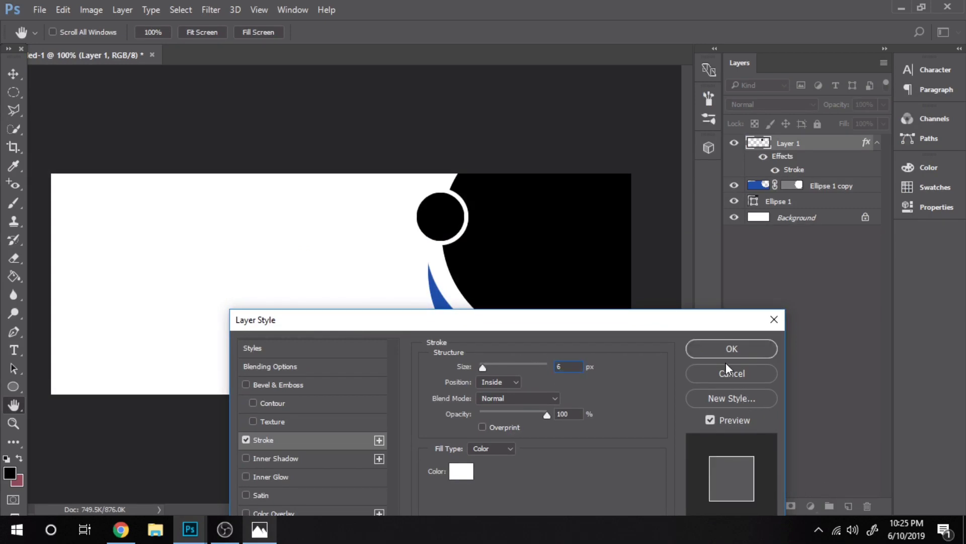
left_click(732, 348)
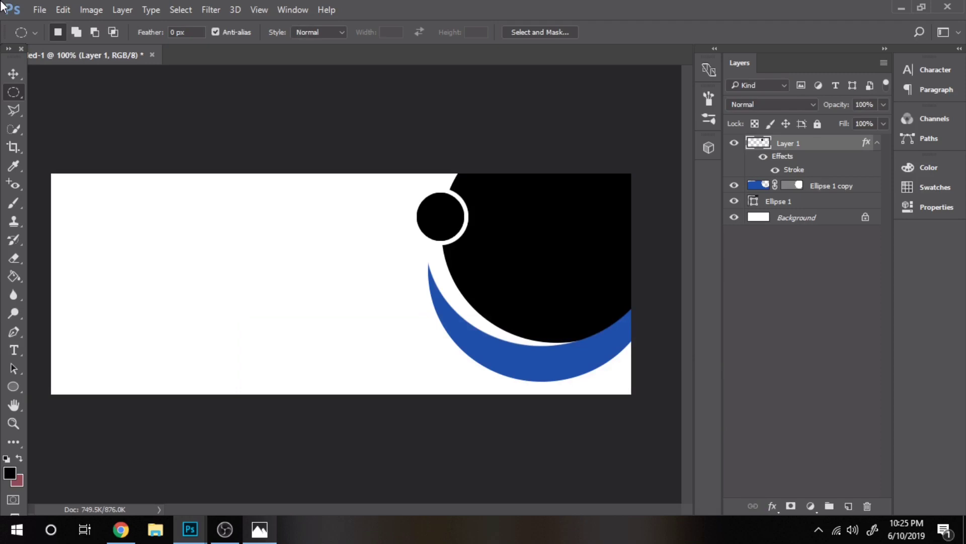
Step: Switch to the motorcycle photo and resize it from 1300 × 1300 to 400 × 400 px
left_click(190, 529)
left_click(264, 468)
left_click(166, 234)
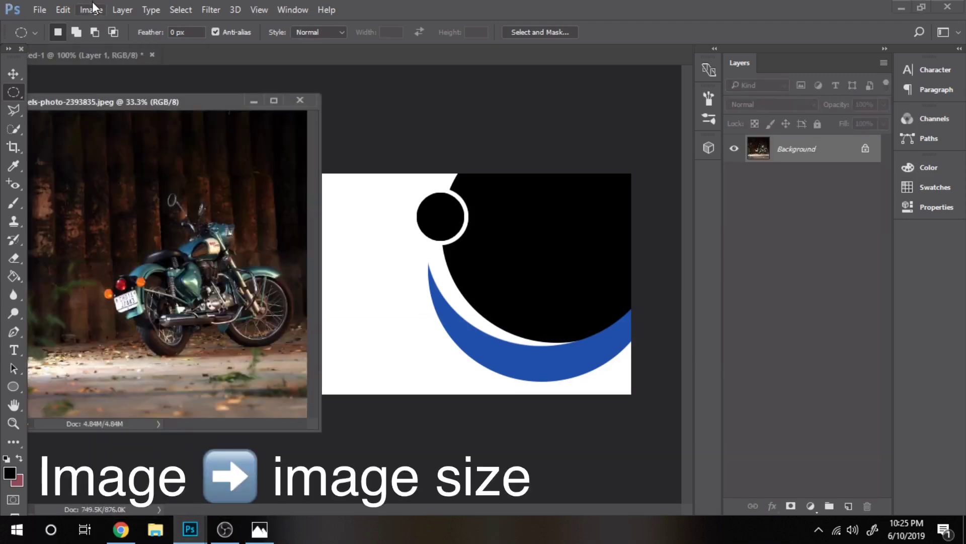
left_click(90, 10)
left_click(110, 111)
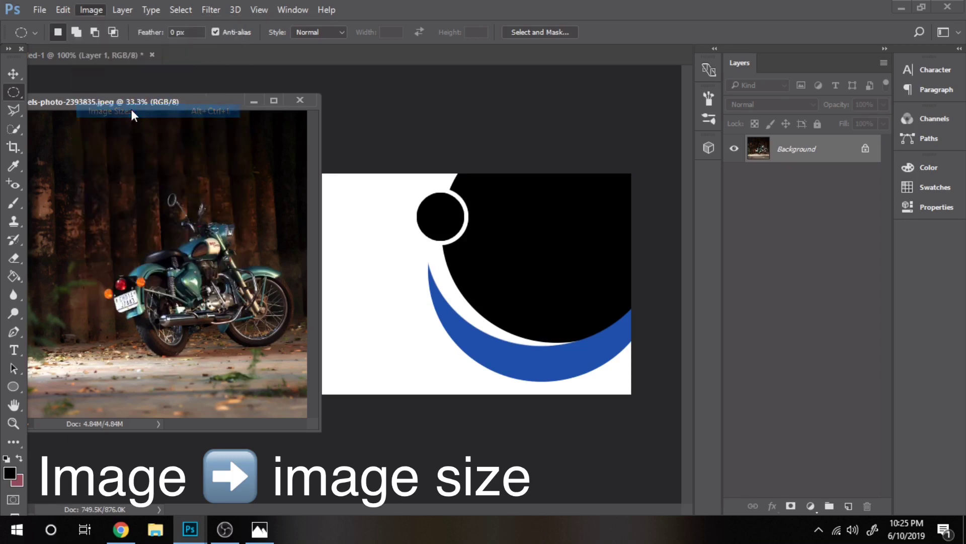
left_click(412, 217)
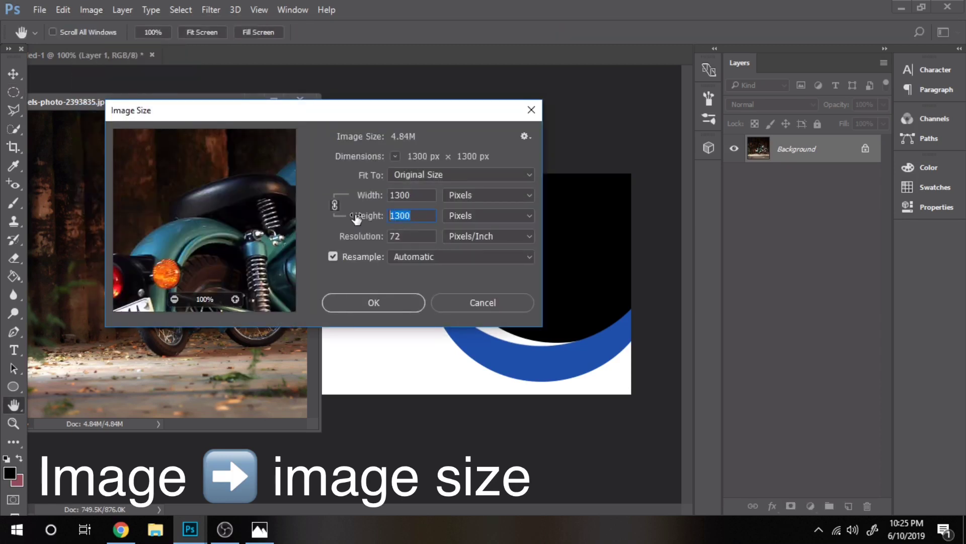
type("400")
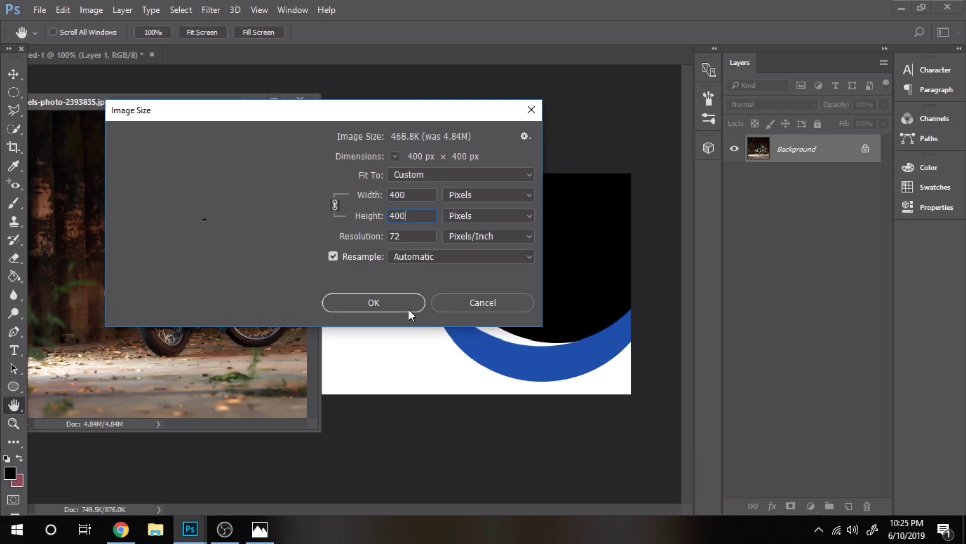
left_click(410, 302)
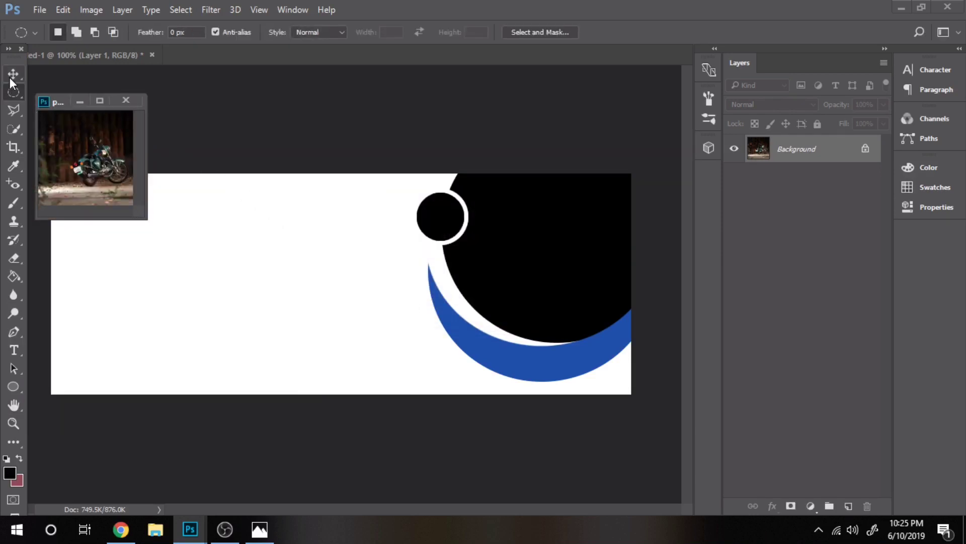
Step: Drag the motorcycle photo into the cover and place its layer above Ellipse 1
key("v")
left_click_drag(114, 159, 438, 247)
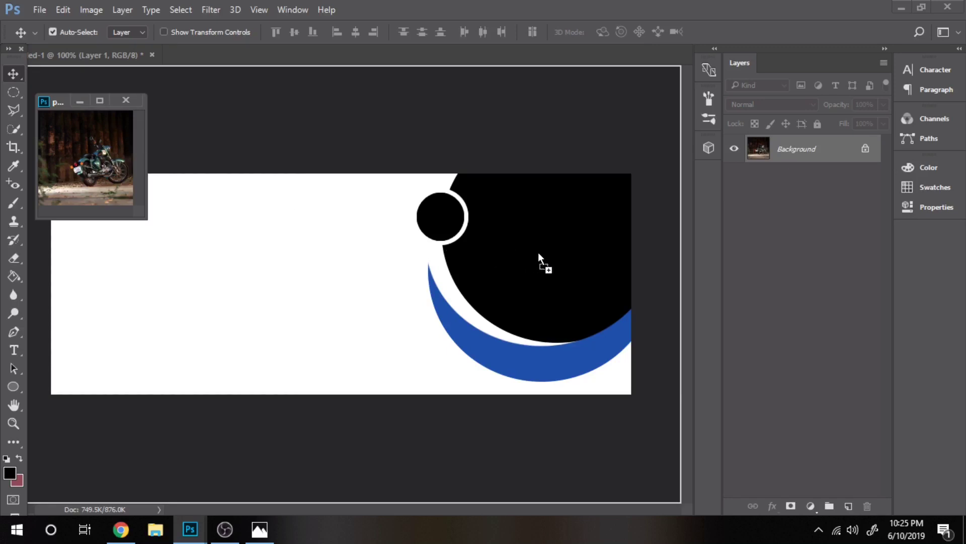
left_click_drag(538, 253, 539, 253)
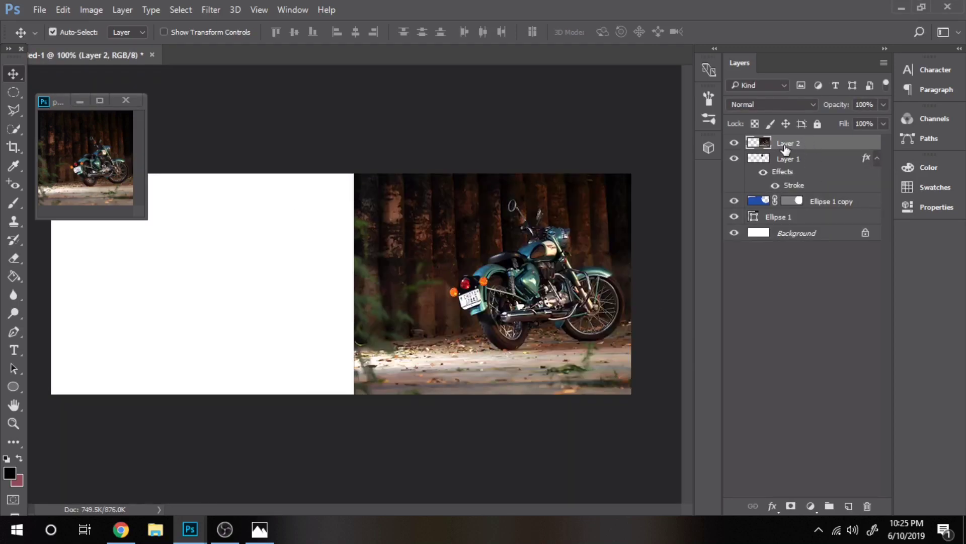
left_click_drag(785, 148, 792, 210)
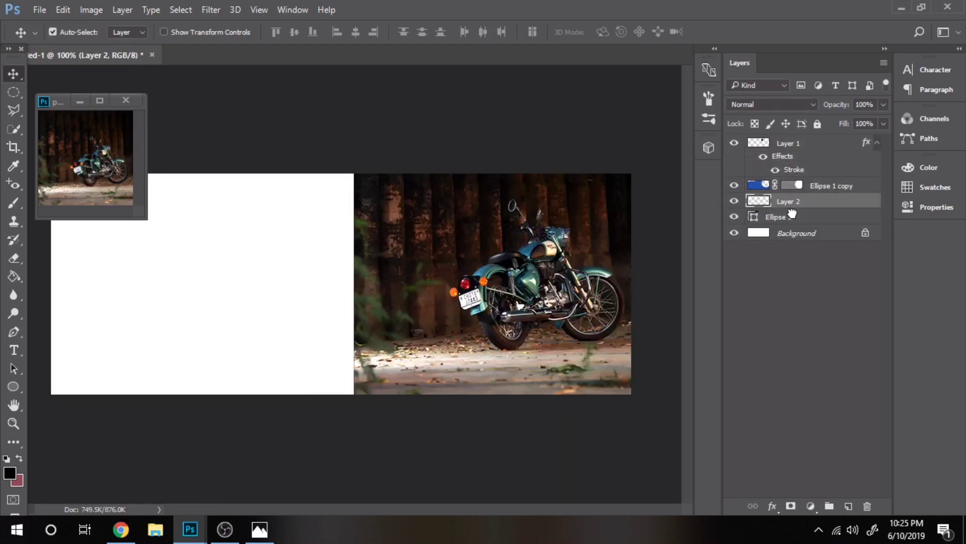
Step: Clip the photo to the circle and rasterize Ellipse 1
right_click(796, 207)
left_click(542, 326)
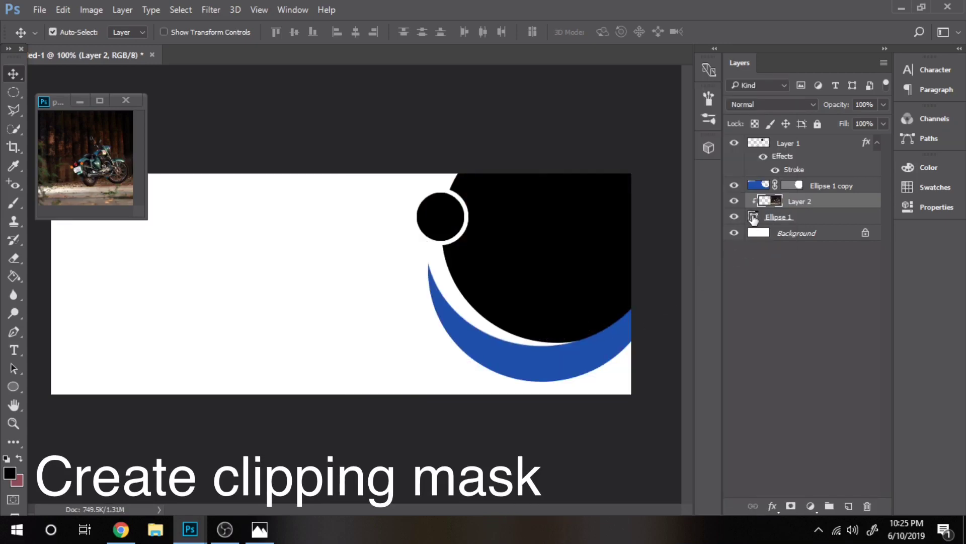
left_click(777, 217)
right_click(799, 217)
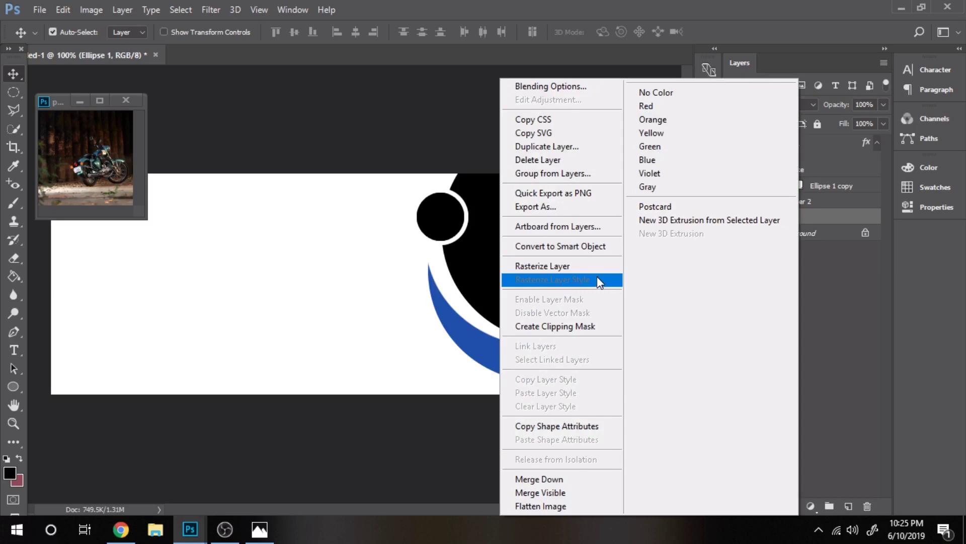
left_click(585, 270)
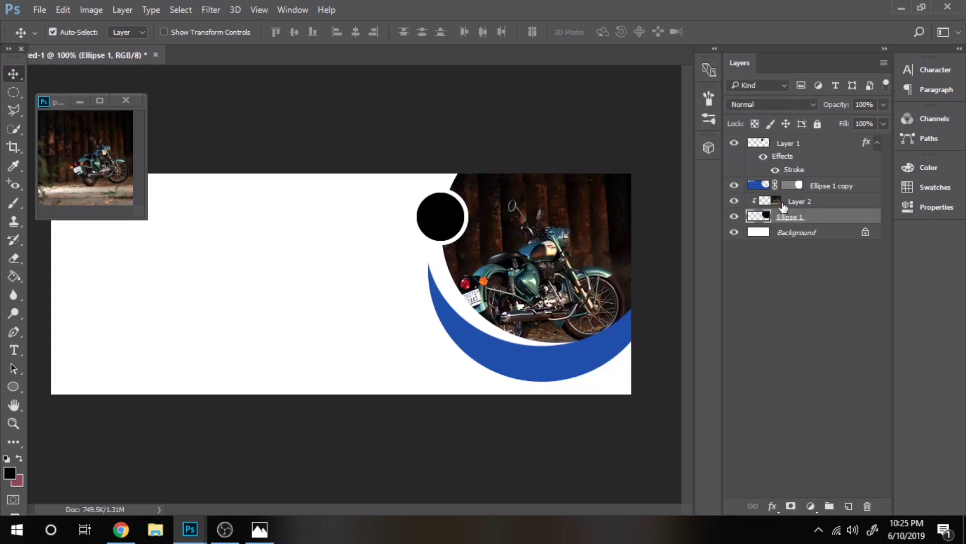
Step: Position the motorcycle neatly within the circle
left_click(773, 203)
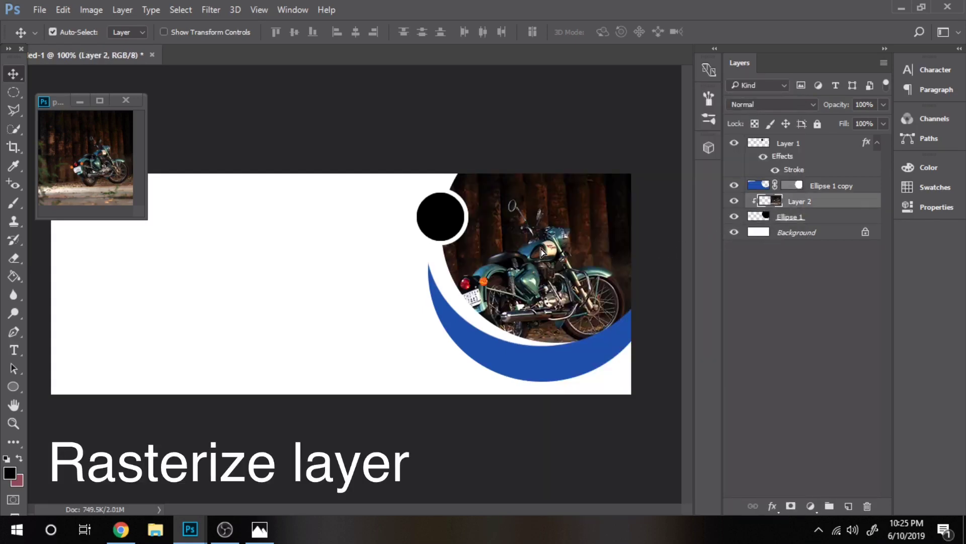
left_click_drag(542, 283, 549, 262)
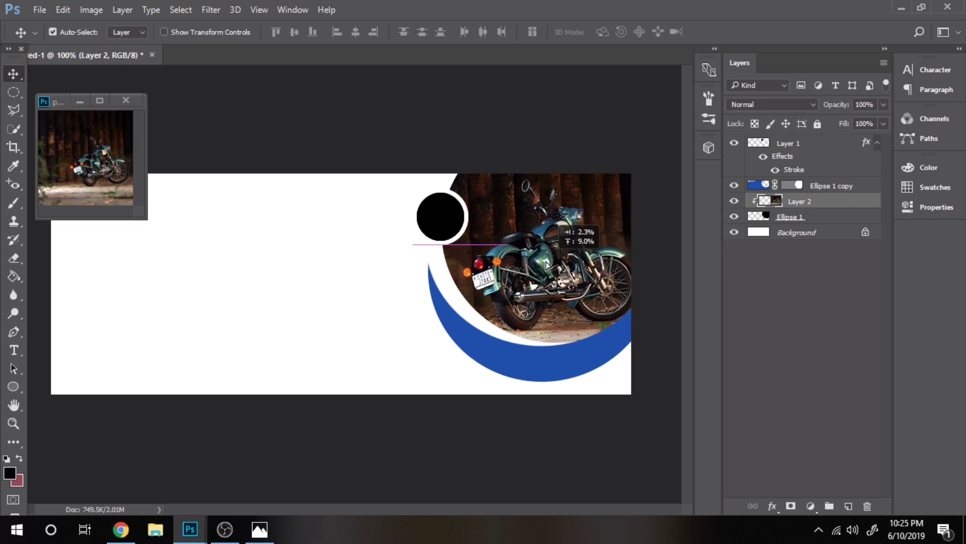
left_click_drag(550, 263, 551, 256)
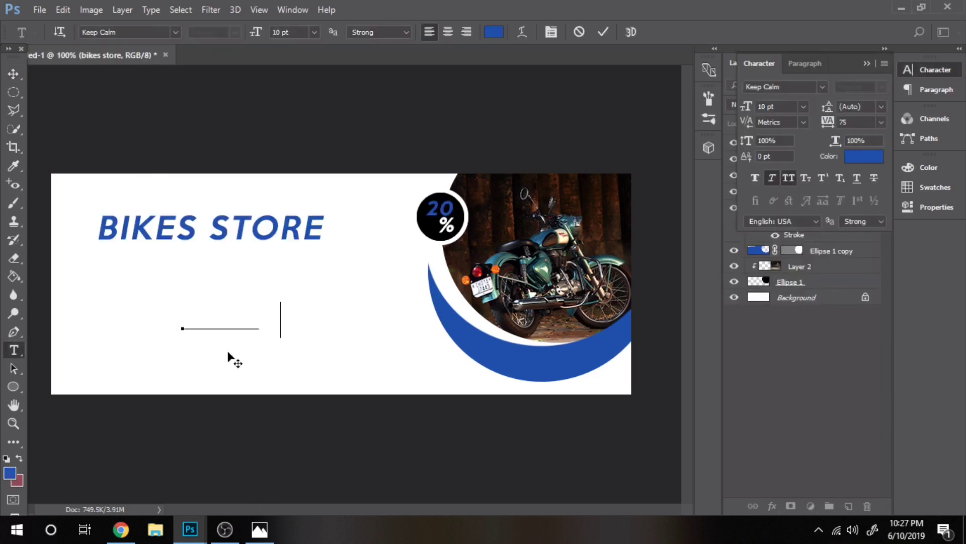
type("SHOP&SERVICE")
Step: Make the shop&service tagline grey, 8 pt and non-italic
key("ctrl+a")
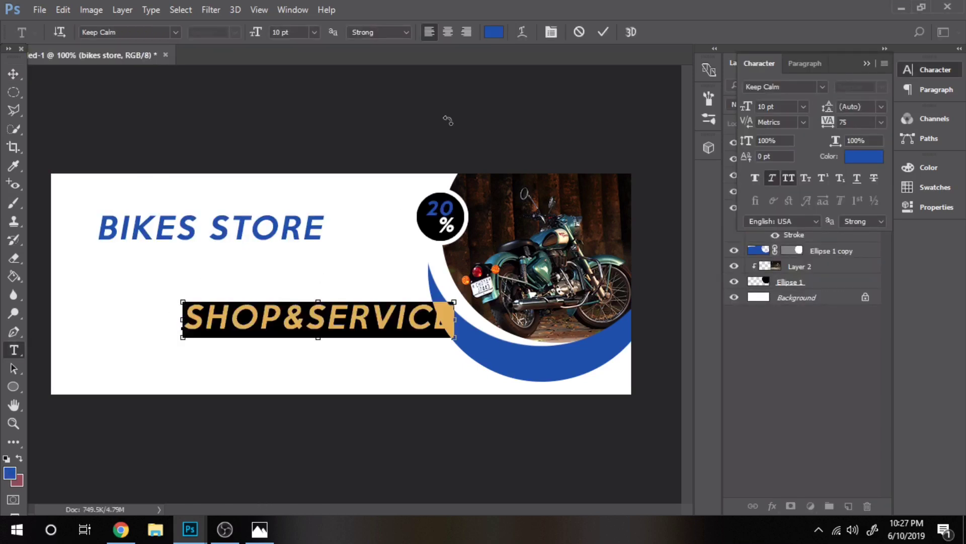
left_click(494, 31)
left_click(90, 182)
left_click(352, 123)
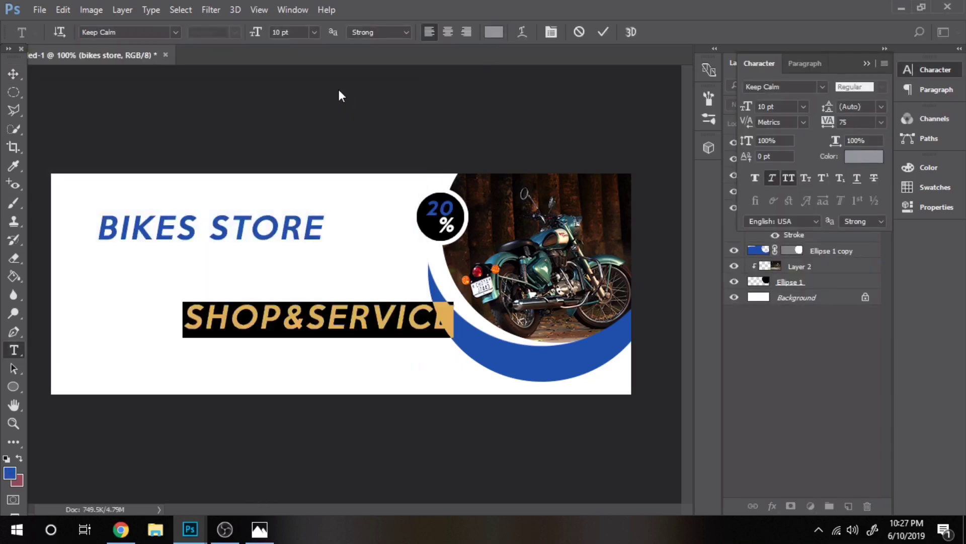
left_click(314, 31)
left_click(310, 87)
left_click(772, 178)
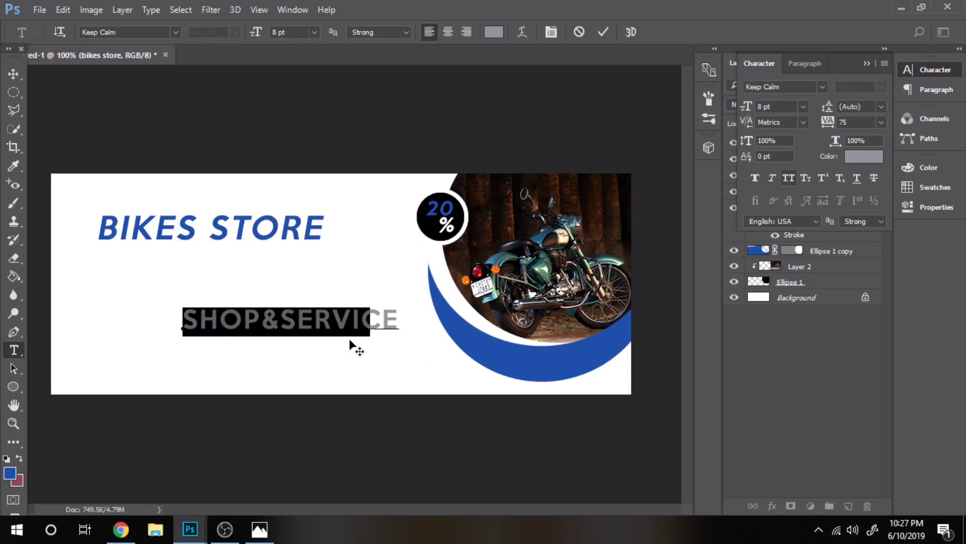
key("ctrl+shift+k")
Step: Move the tagline under BIKES STORE and set its tracking to 200
left_click(14, 73)
left_click_drag(257, 321, 209, 260)
left_click(882, 122)
left_click(876, 345)
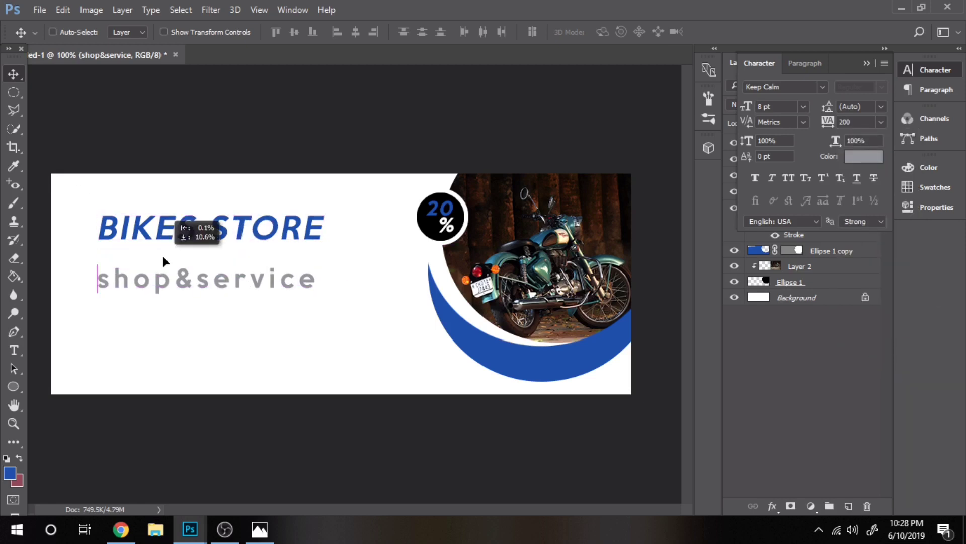
Step: Raise BIKES STORE on the banner with shop&service stacked right beneath it
left_click_drag(158, 255, 162, 296)
left_click_drag(192, 220, 196, 250)
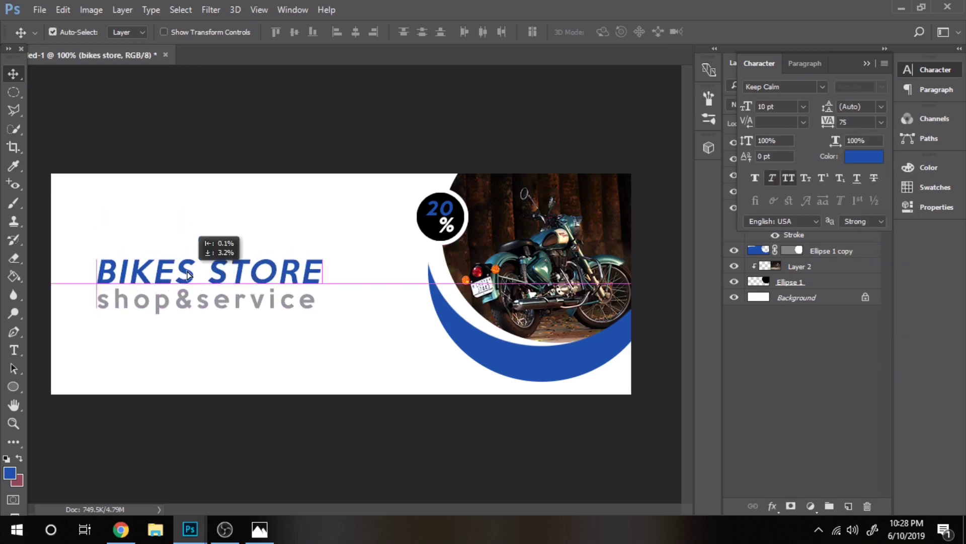
left_click(868, 64)
left_click_drag(306, 281, 298, 226)
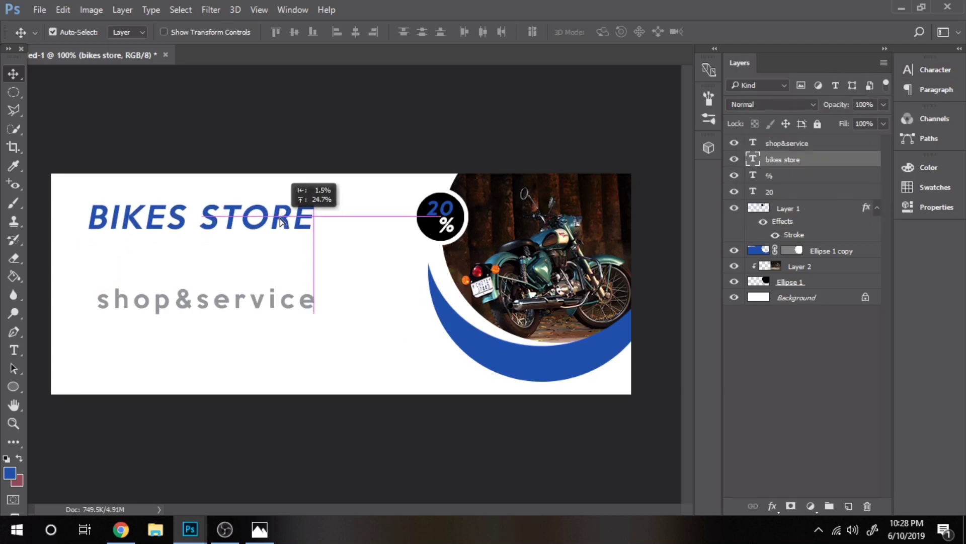
left_click_drag(272, 300, 265, 244)
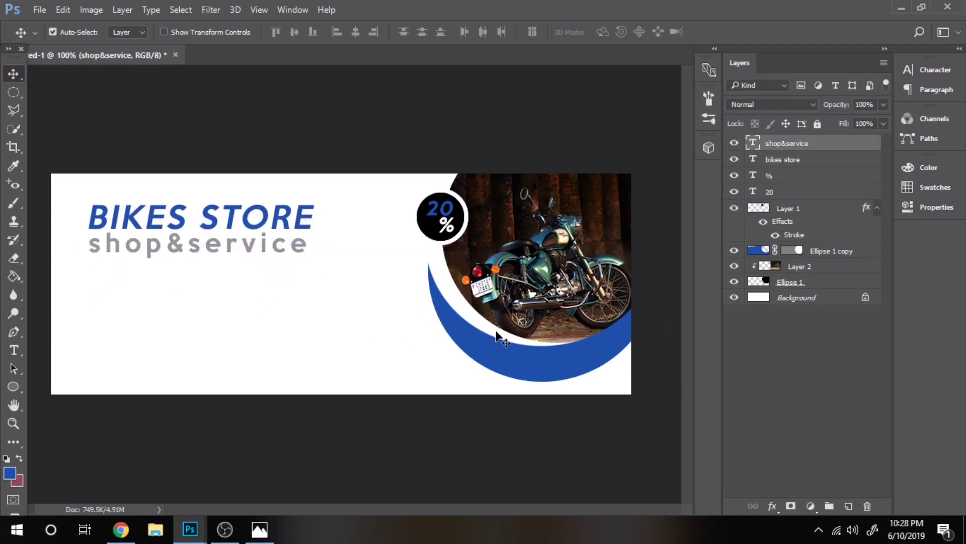
Step: Stamp a blue Instagram brush icon on a new layer below the tagline
key("b")
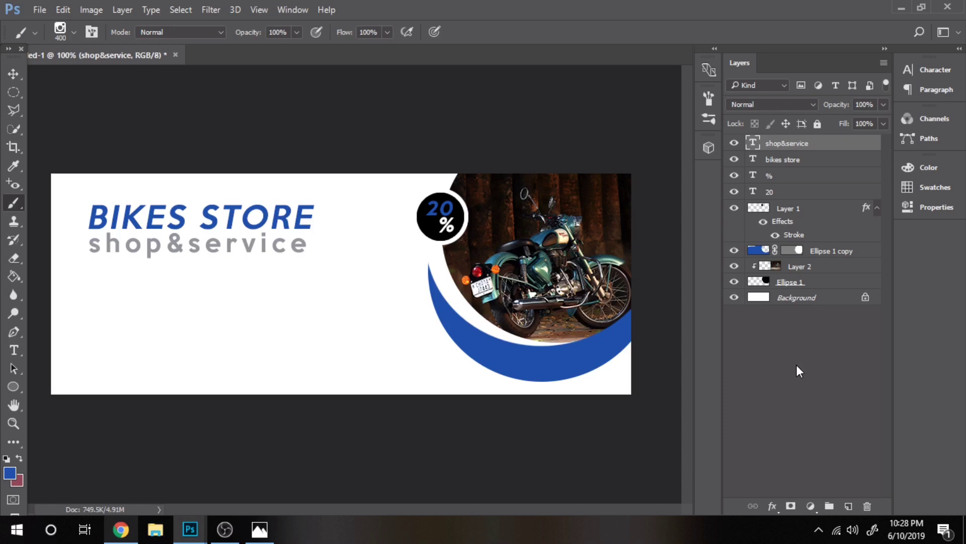
left_click(848, 506)
left_click(72, 32)
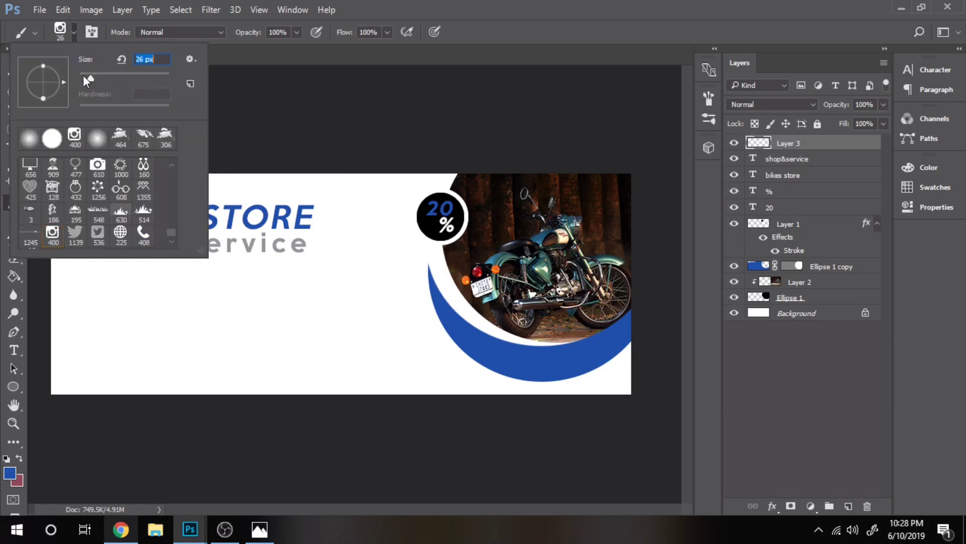
type("15")
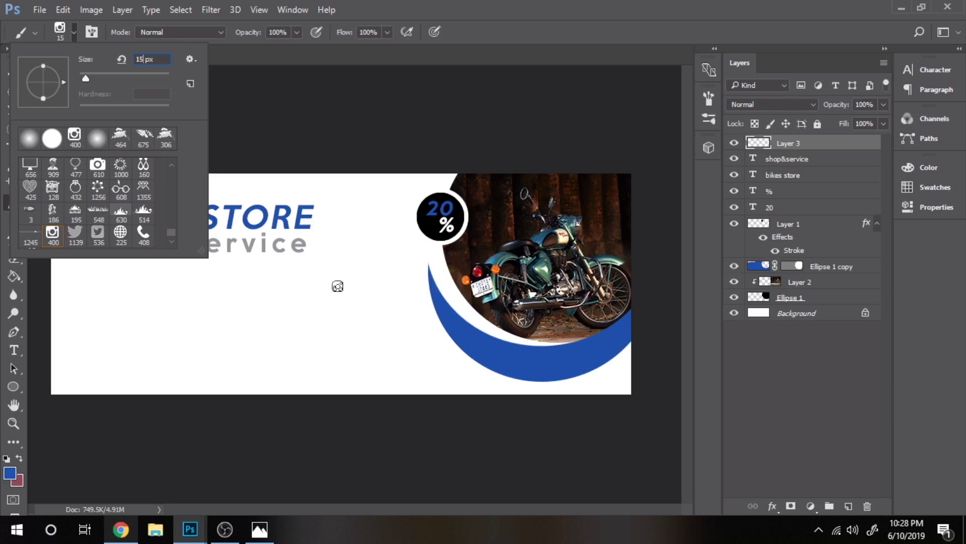
left_click(337, 285)
Step: Stamp a 15 px Twitter bird icon below the Instagram icon
left_click(72, 32)
left_click(75, 234)
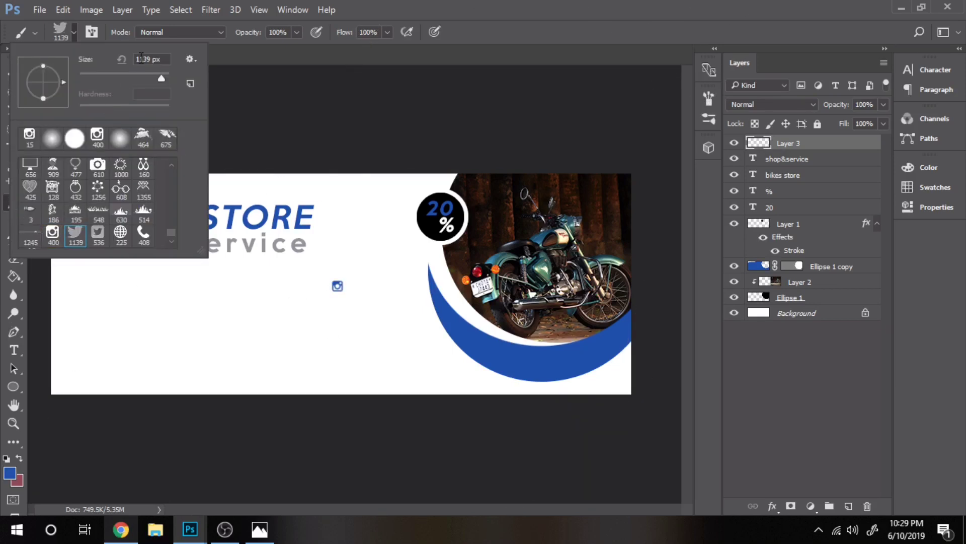
double_click(142, 59)
type("15")
left_click(337, 304)
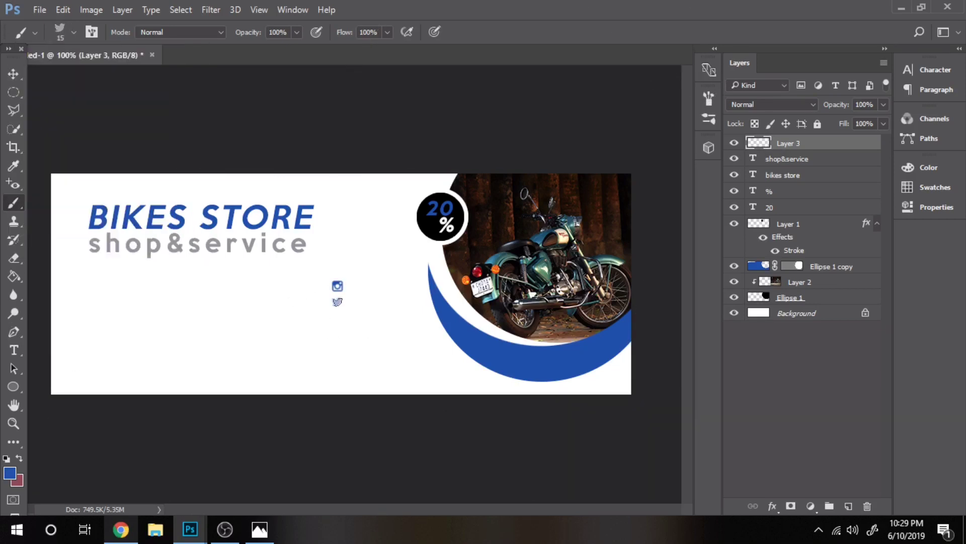
Step: Stamp the phone icon and then a 15 px globe icon below it
left_click(70, 37)
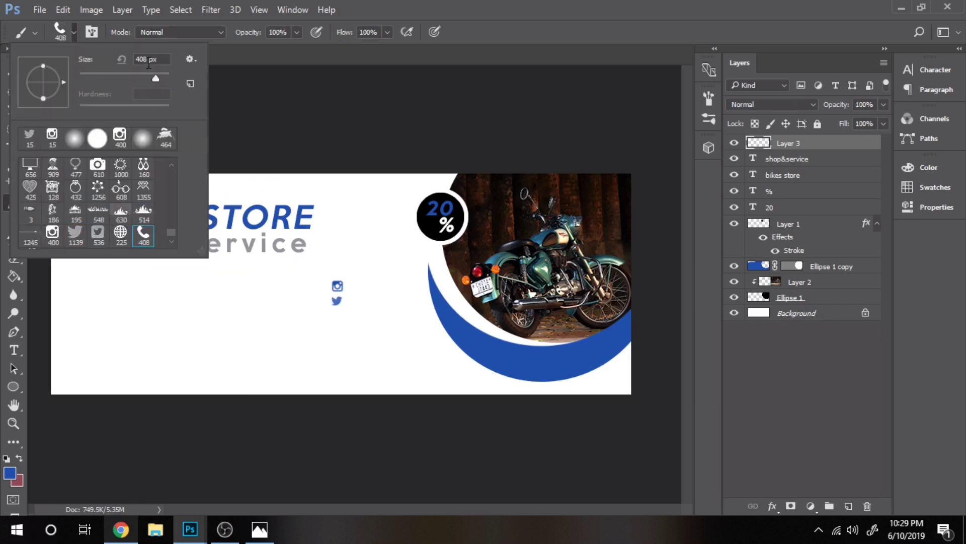
left_click(143, 235)
left_click(337, 314)
left_click(70, 32)
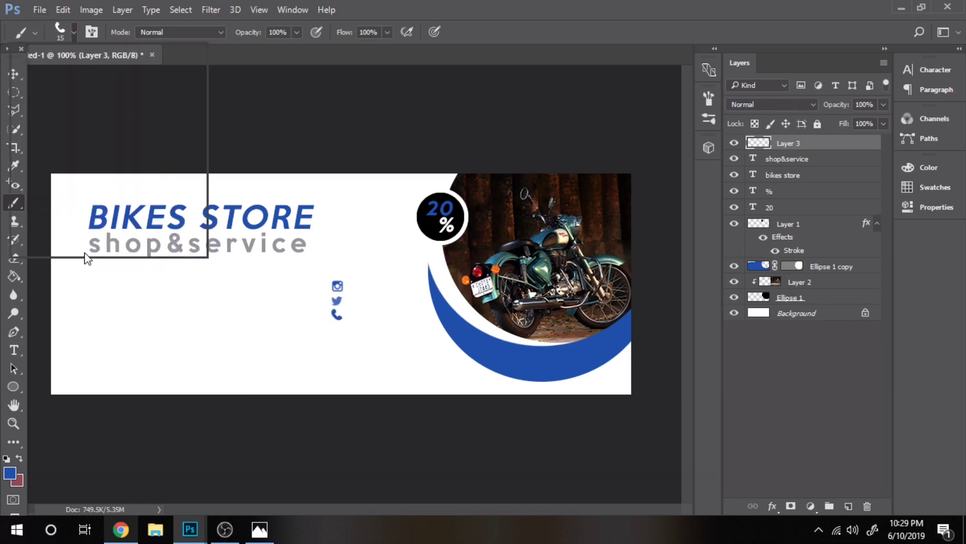
left_click(121, 235)
double_click(143, 59)
type("15")
left_click(338, 328)
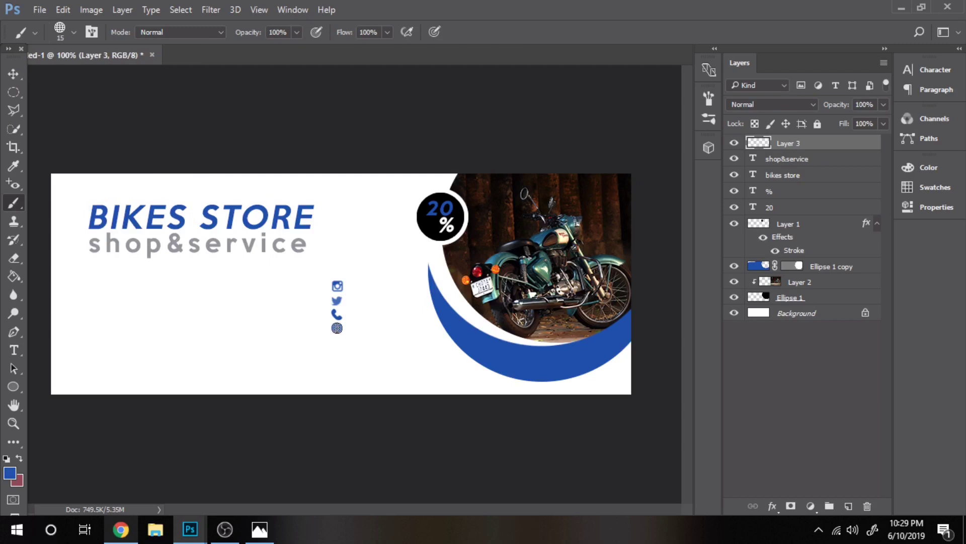
Step: Move the icon column left, under the tagline
left_click(13, 74)
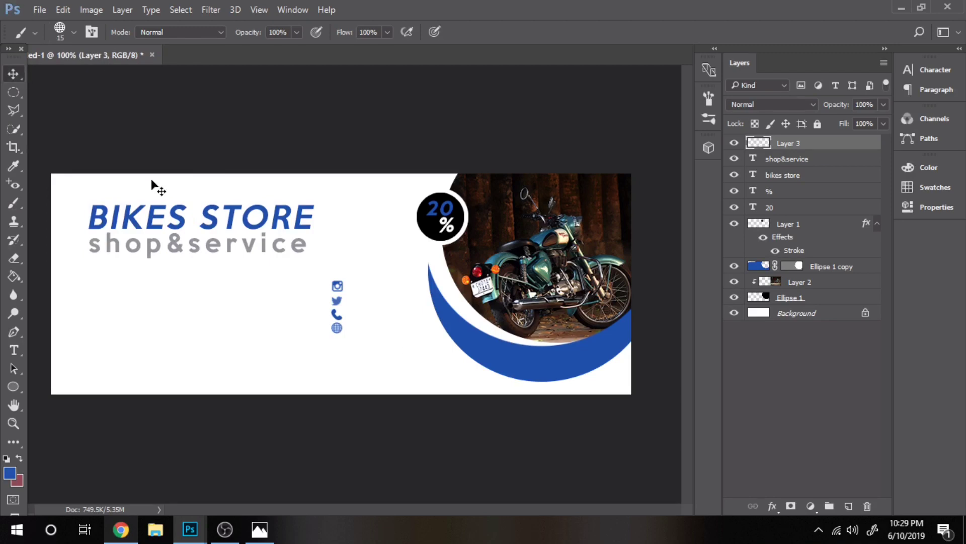
mouse_move(336, 295)
left_mouse_down()
mouse_move(83, 276)
mouse_move(100, 300)
left_mouse_up()
left_click(13, 423)
left_click(125, 309, "alt")
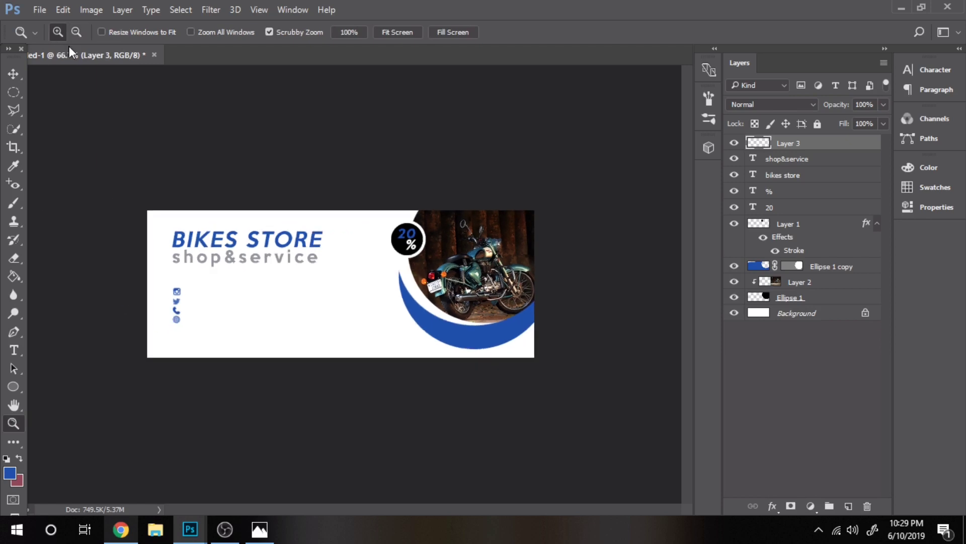
left_click(184, 291)
left_click_drag(338, 509, 277, 508)
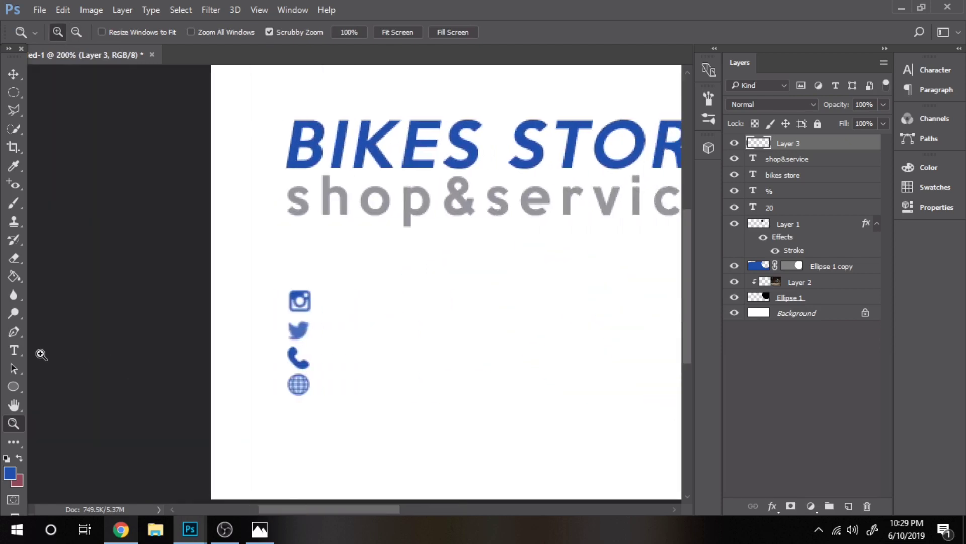
left_click(14, 349)
left_click(339, 306)
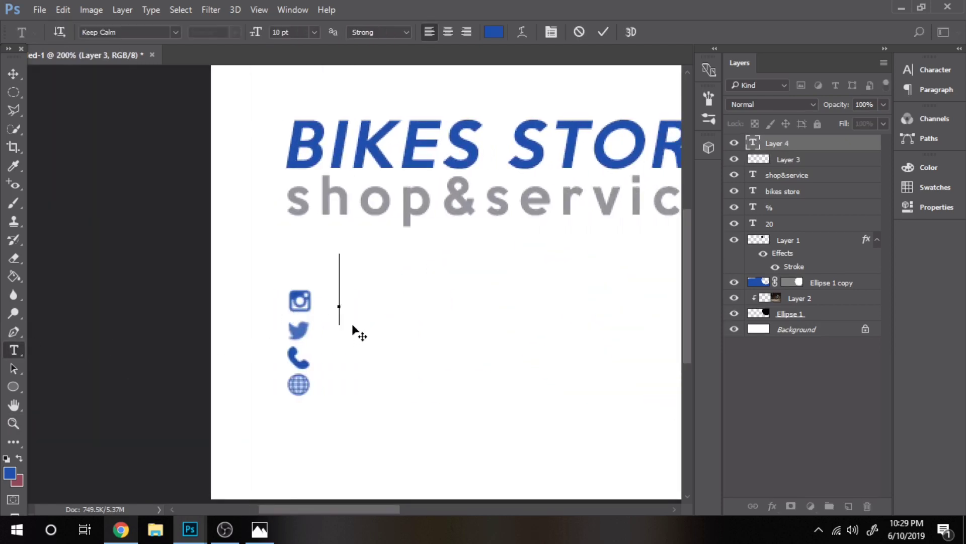
type("@SHOPNAME")
key("ctrl+a")
left_click(280, 32)
type("2")
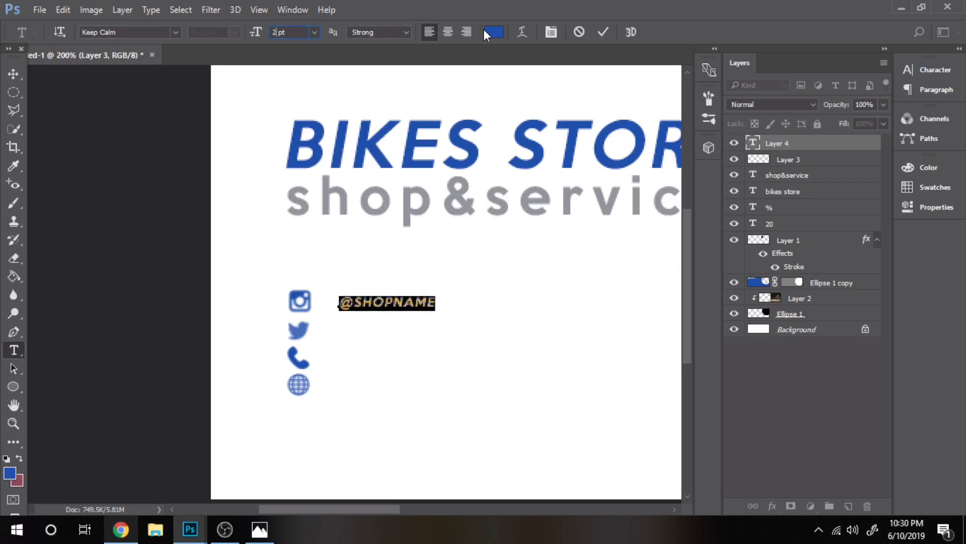
left_click(491, 32)
key("Return")
key("ctrl+Return")
key("v")
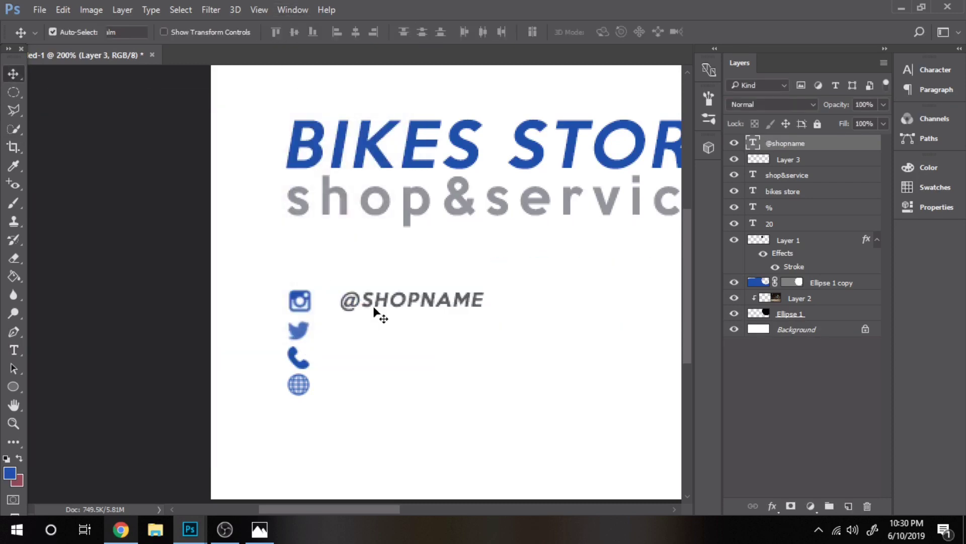
left_click_drag(379, 317, 361, 315)
Step: Add '/SHOPNAME' beside the Twitter icon and nudge it into line
key("t")
left_click(325, 330)
type("/SHOPNAM")
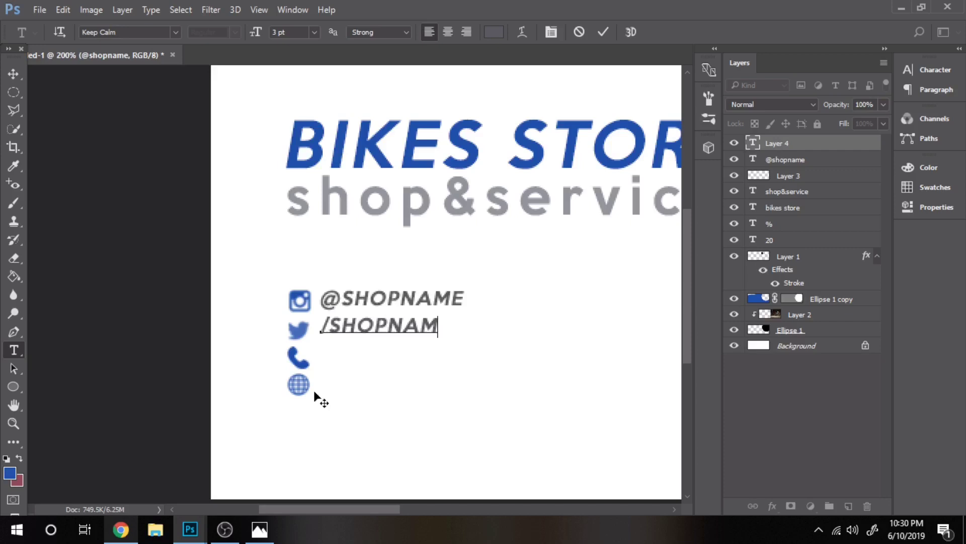
type("E")
key("ctrl+Return")
key("v")
left_click_drag(378, 326, 386, 331)
key("t")
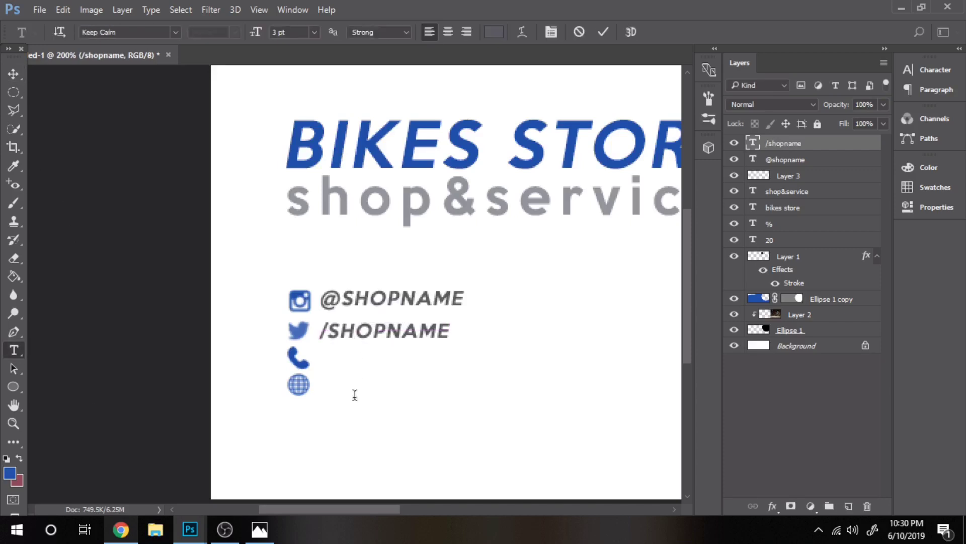
left_click(327, 357)
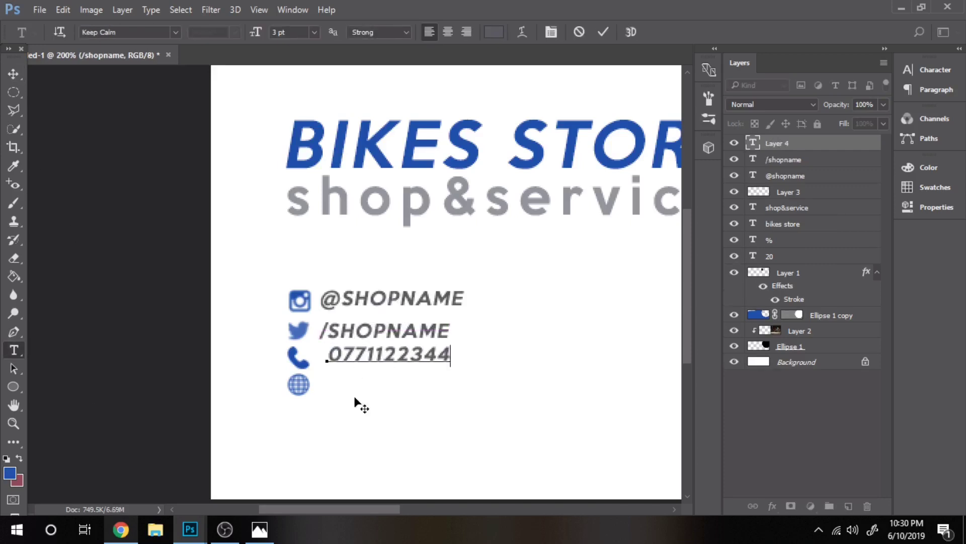
key("ctrl+Return")
key("v")
left_click_drag(378, 355, 368, 357)
key("t")
left_click(332, 385)
type("WWW.SH")
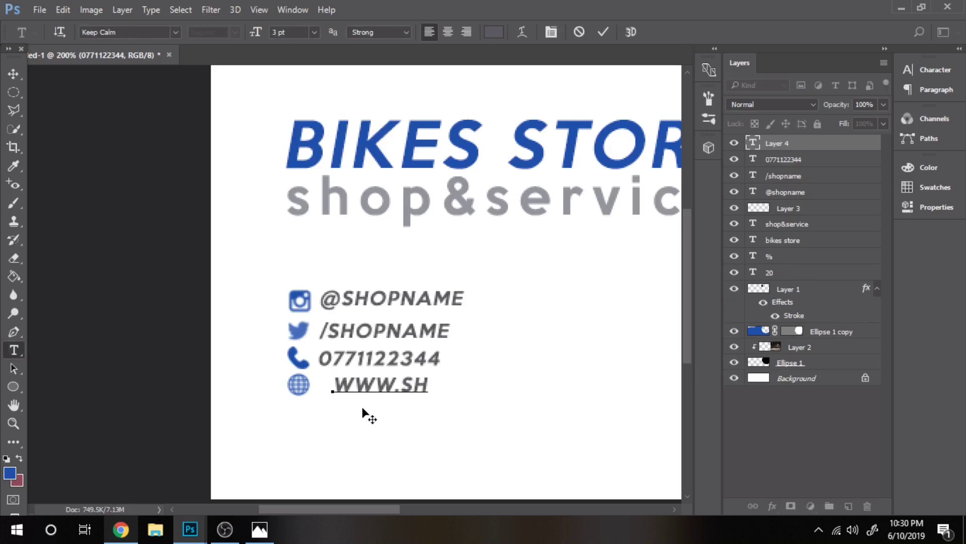
type("OPNAME.COM")
key("ctrl+Return")
key("v")
left_click_drag(348, 385, 332, 386)
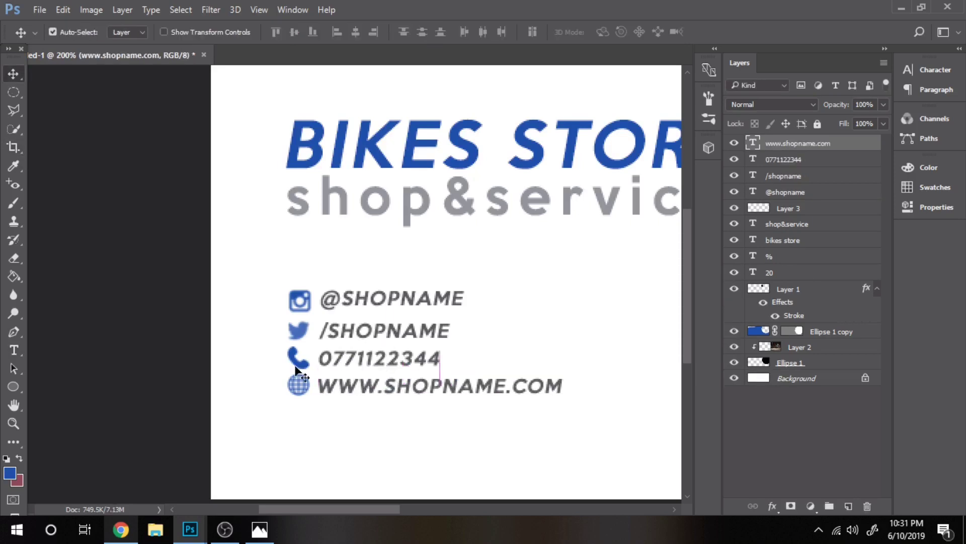
key("ctrl+minus")
key("t")
double_click(120, 295)
left_click(279, 32)
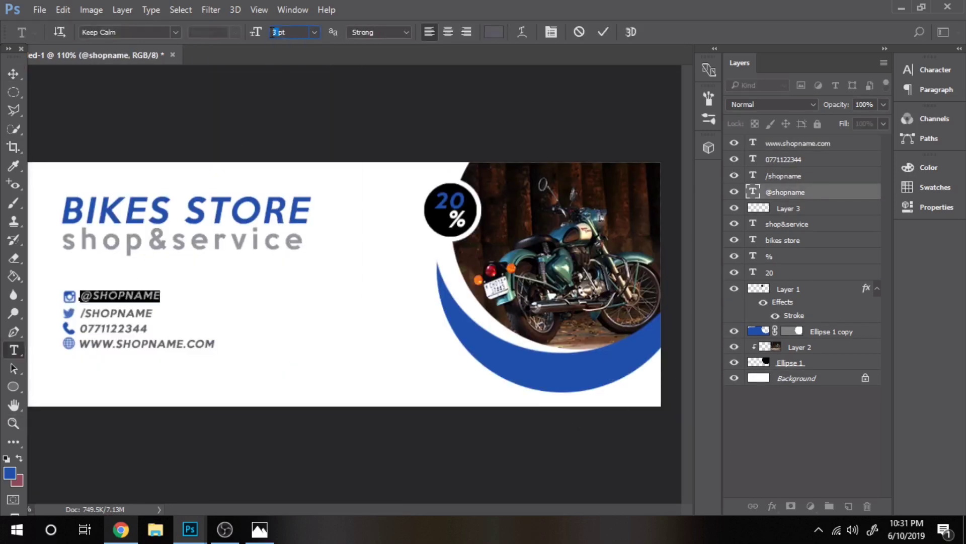
type("2")
key("Return")
key("ctrl+Return")
Step: Resize /SHOPNAME to 2 pt and align it with the other lines
double_click(115, 313)
left_click(279, 33)
type("2")
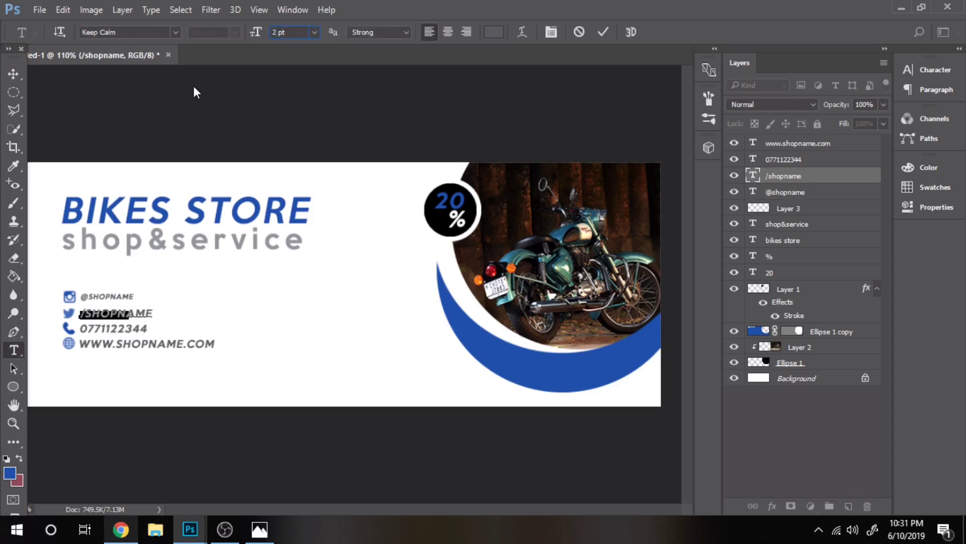
key("ctrl+Return")
key("v")
mouse_move(121, 312)
left_mouse_down()
mouse_move(106, 312)
mouse_move(99, 346)
left_mouse_up()
Step: Resize the phone number and web address to 2 pt and align them
double_click(113, 328)
left_click(279, 32)
type("2")
key("ctrl+Return")
key("v")
double_click(140, 346)
left_click(280, 32)
type("2")
key("ctrl+Return")
key("v")
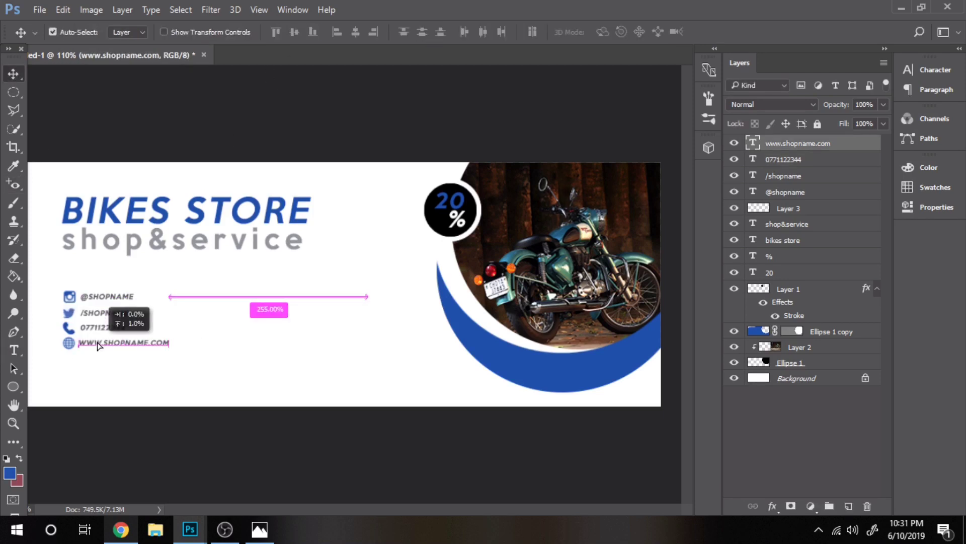
left_click_drag(99, 345, 98, 345)
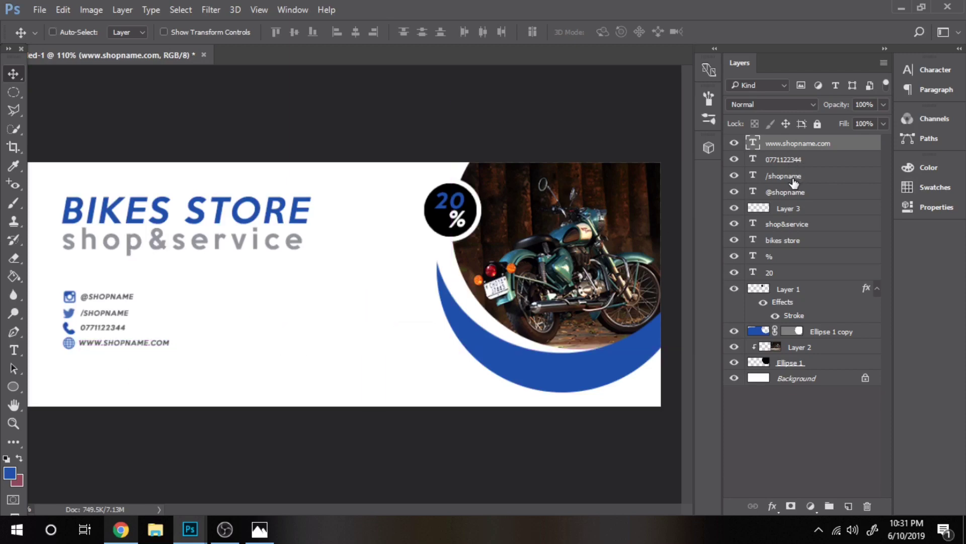
Step: Select the four contact text layers and Layer 3, and move them to the cover's centre
left_click(784, 159, "ctrl")
left_click(784, 176, "ctrl")
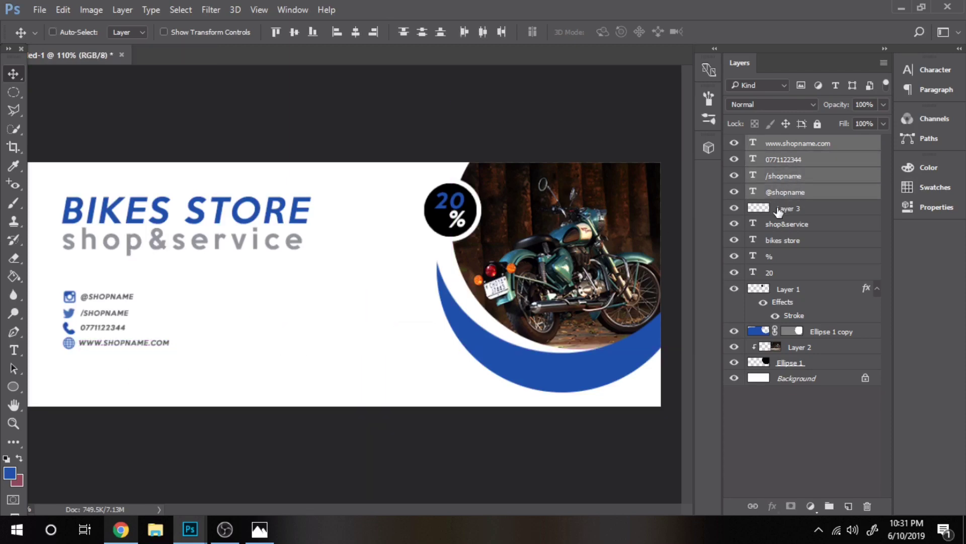
left_click(778, 209, "ctrl")
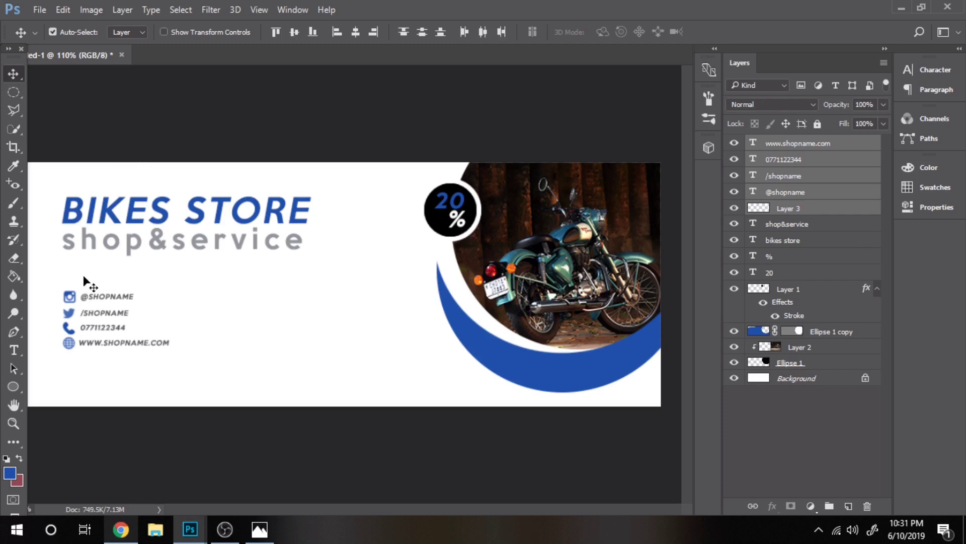
left_click_drag(122, 303, 353, 291)
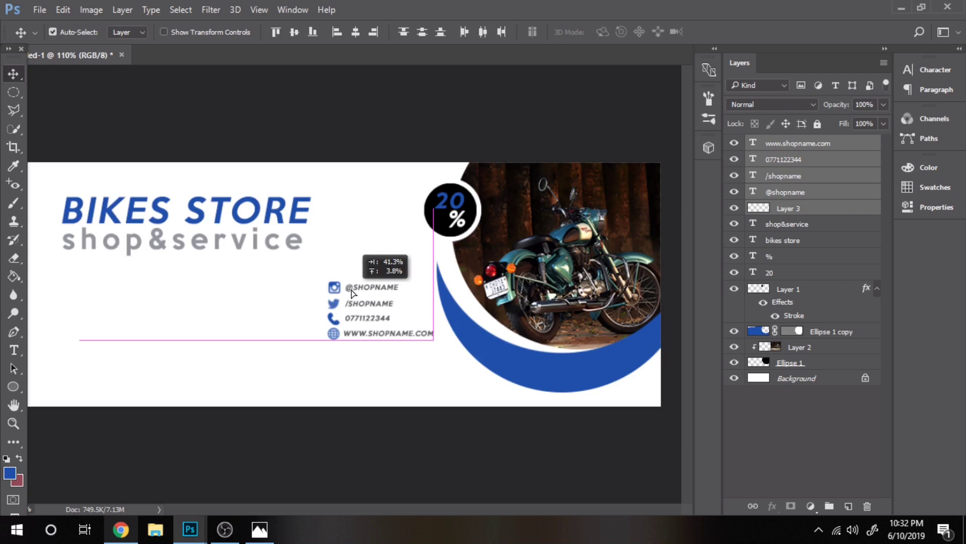
left_click_drag(353, 291, 350, 295)
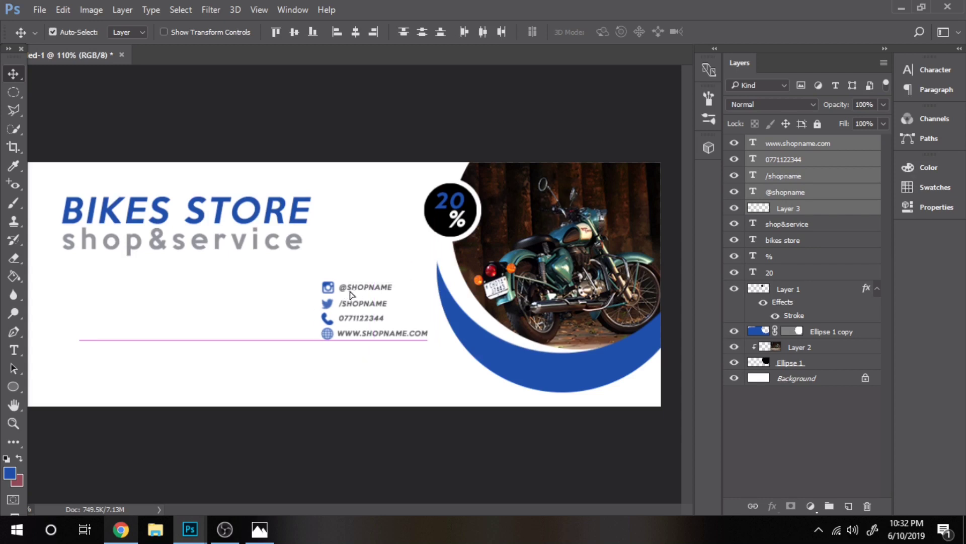
Step: Zoom the view out to 100%
left_click(13, 423)
right_click(138, 309)
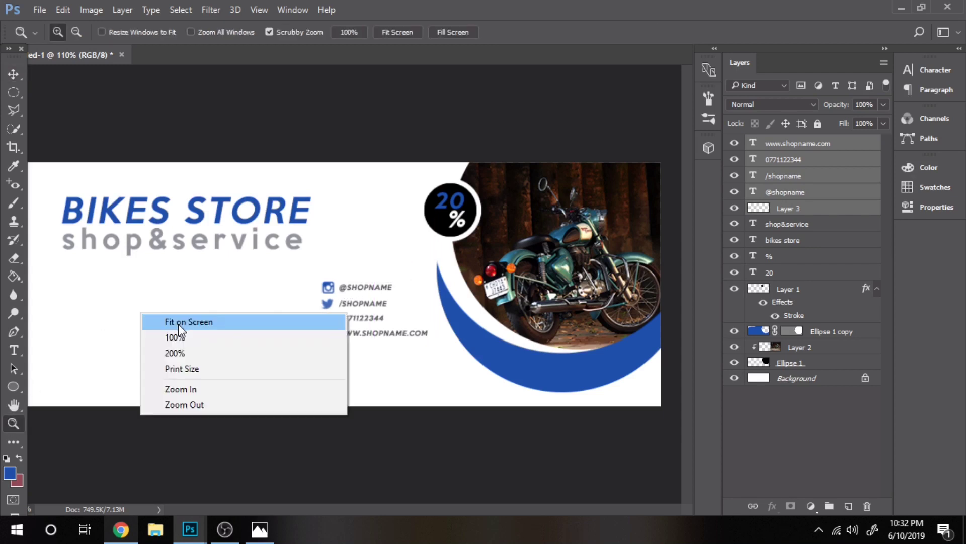
left_click(177, 333)
left_click(78, 36)
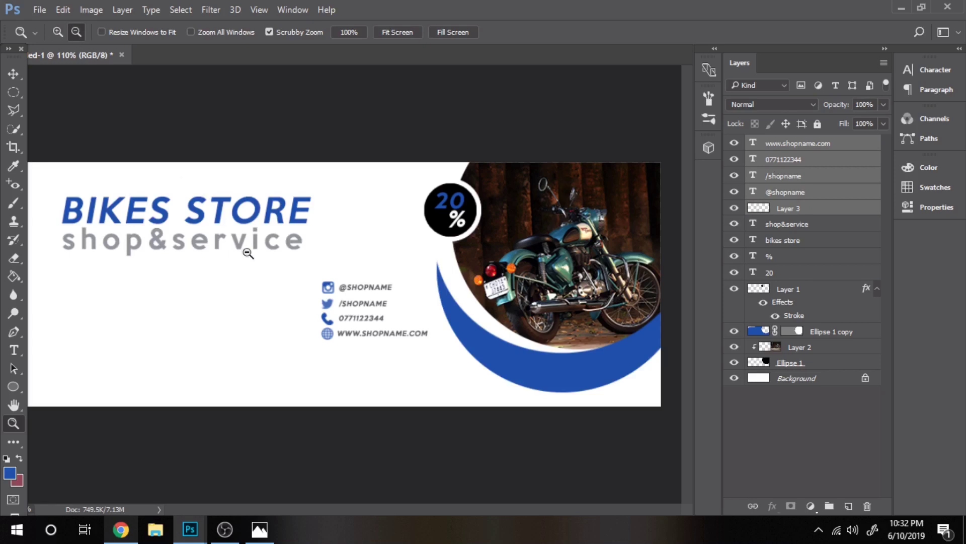
left_click(249, 253)
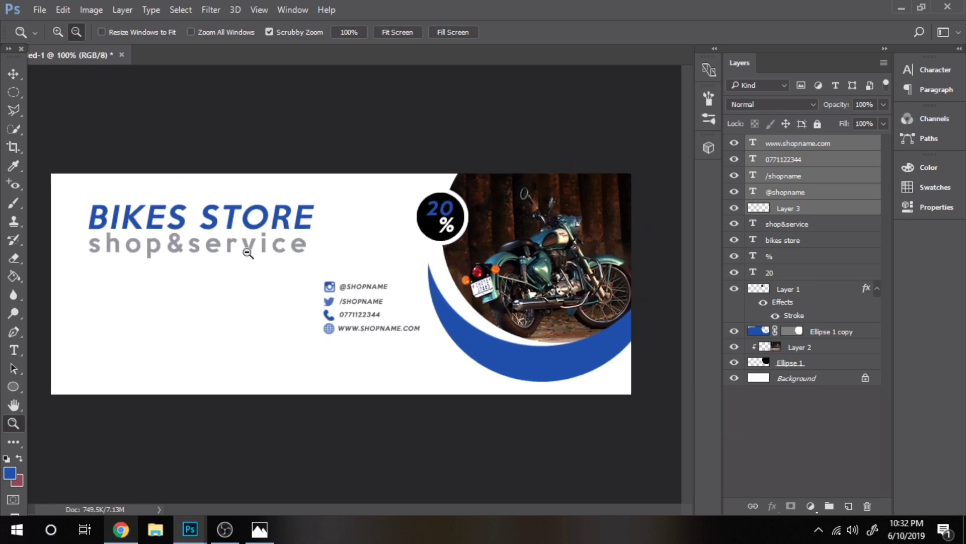
Step: Draw a large circular selection over the lower-left corner and sample black
left_click(14, 94)
left_click_drag(53, 294, 243, 500)
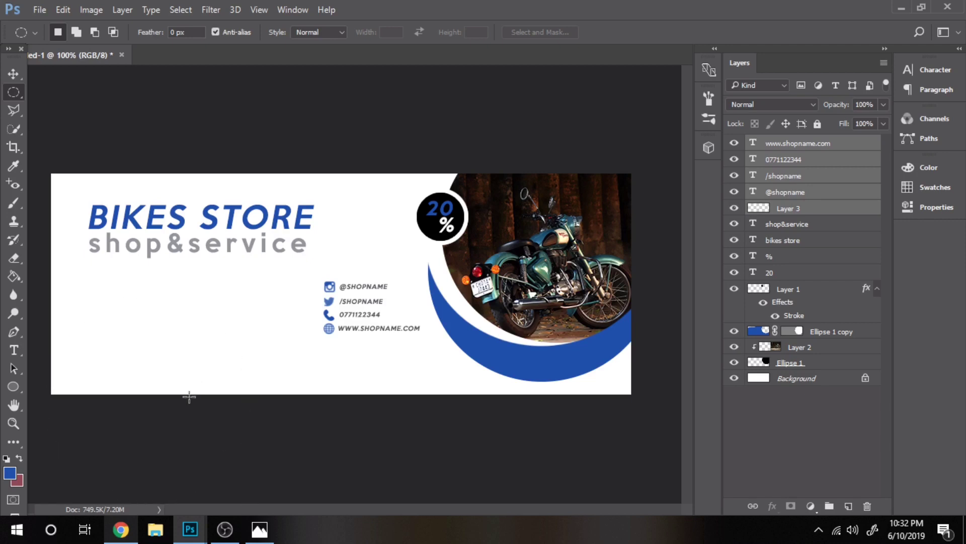
left_click_drag(162, 354, 132, 339)
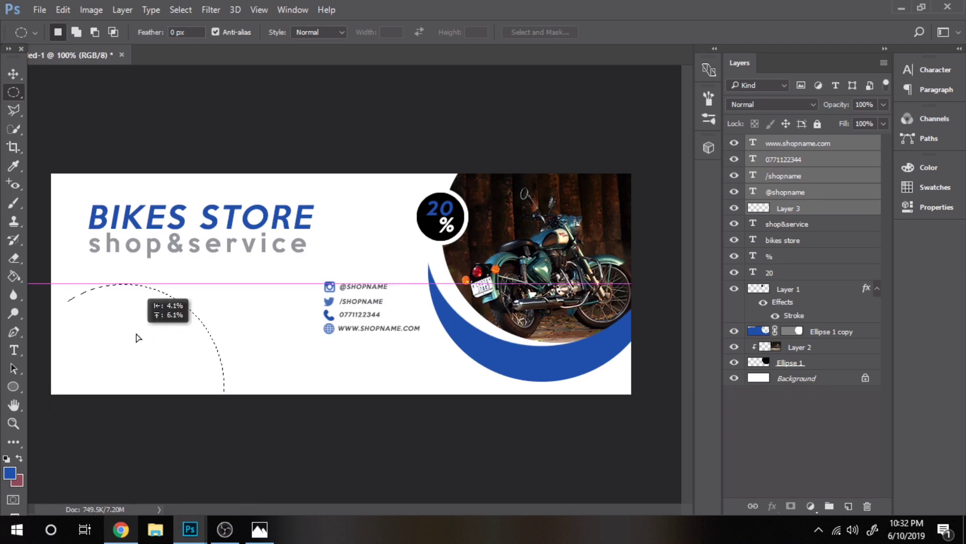
left_click(14, 166)
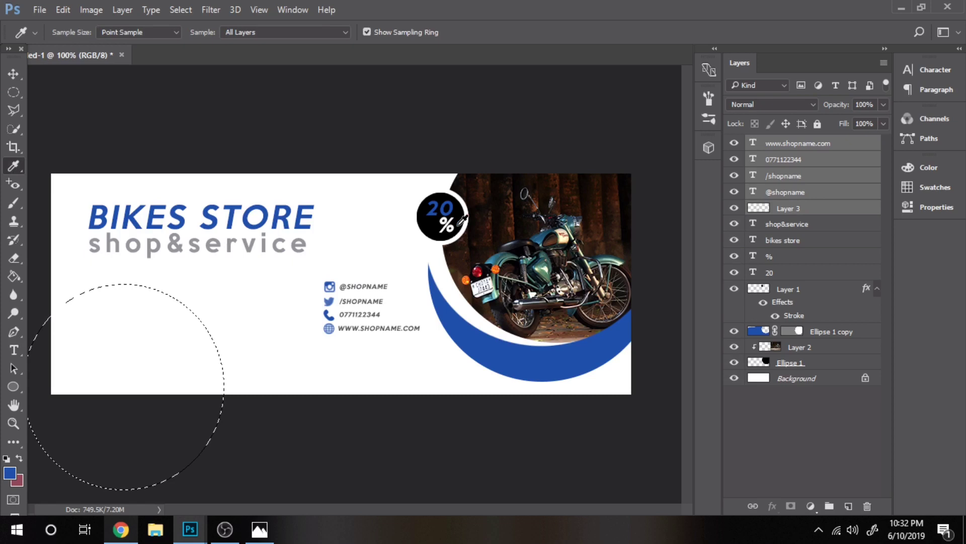
left_click(113, 453)
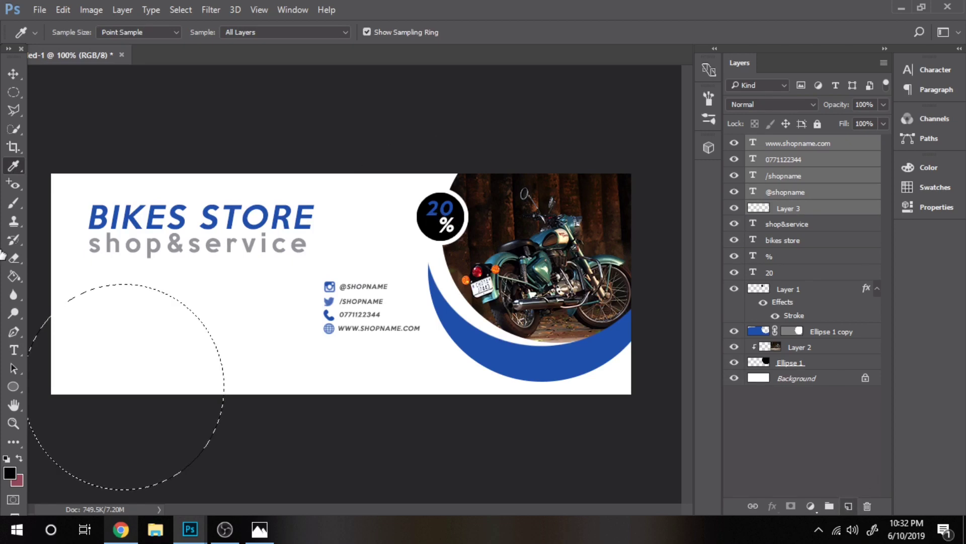
Step: Fill the selection with black on a new layer, then deselect
left_click(848, 506)
key("g")
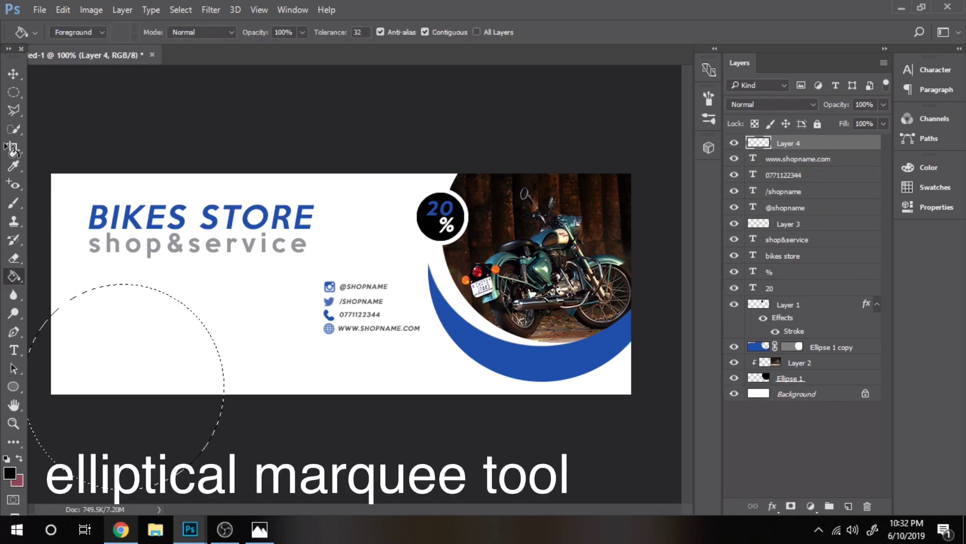
left_click(121, 339)
left_click(14, 92)
right_click(143, 310)
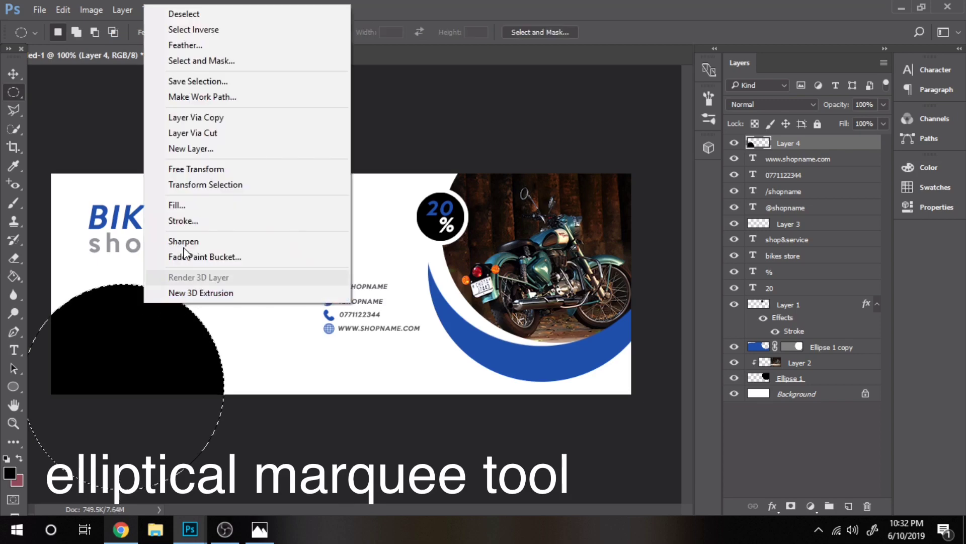
left_click(184, 13)
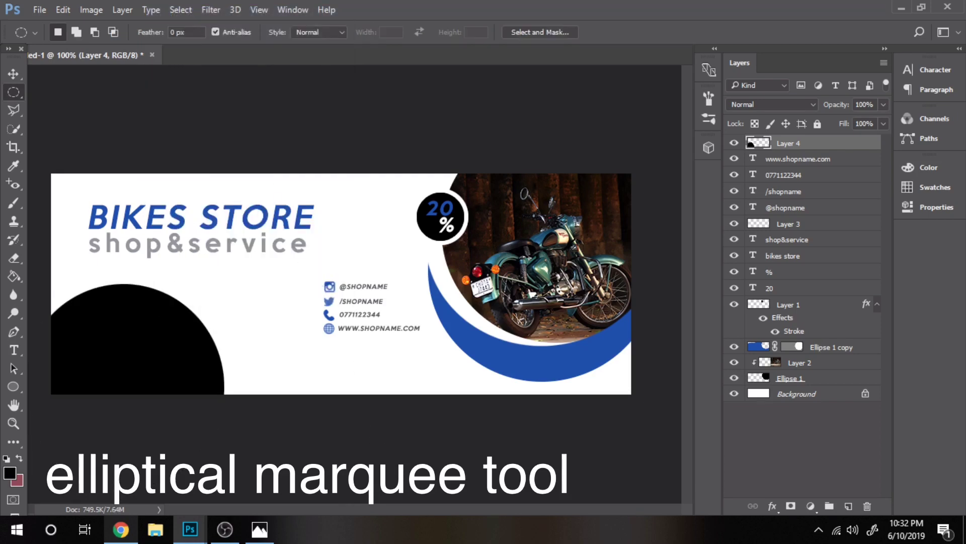